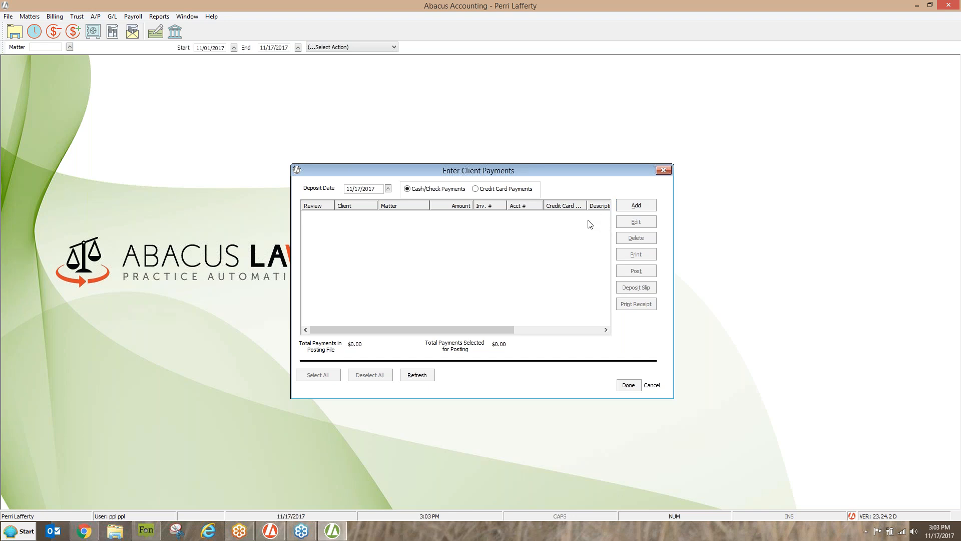
- Start a new client payment and assign it to the matter "123 Cedar Lake - Deed", found by searching for 123
click(627, 205)
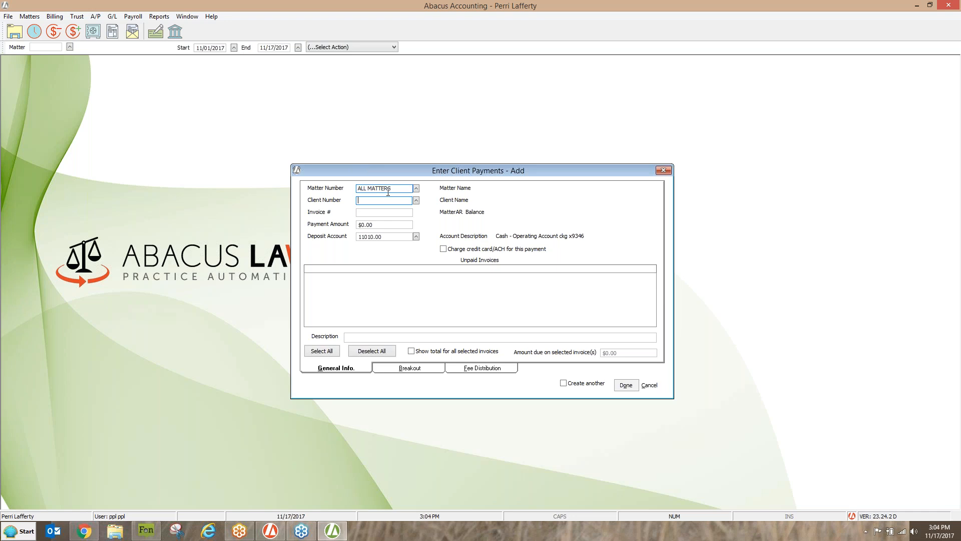
click(416, 189)
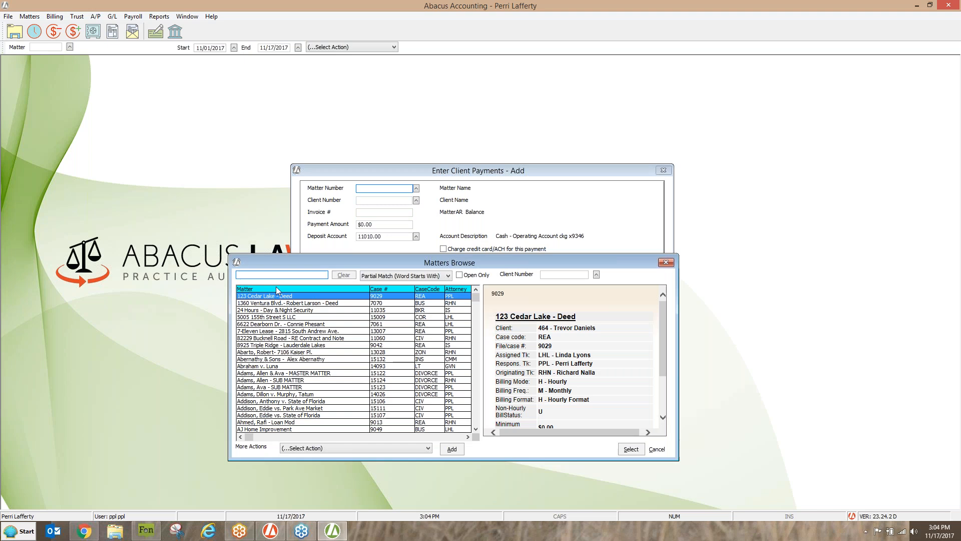
text(123)
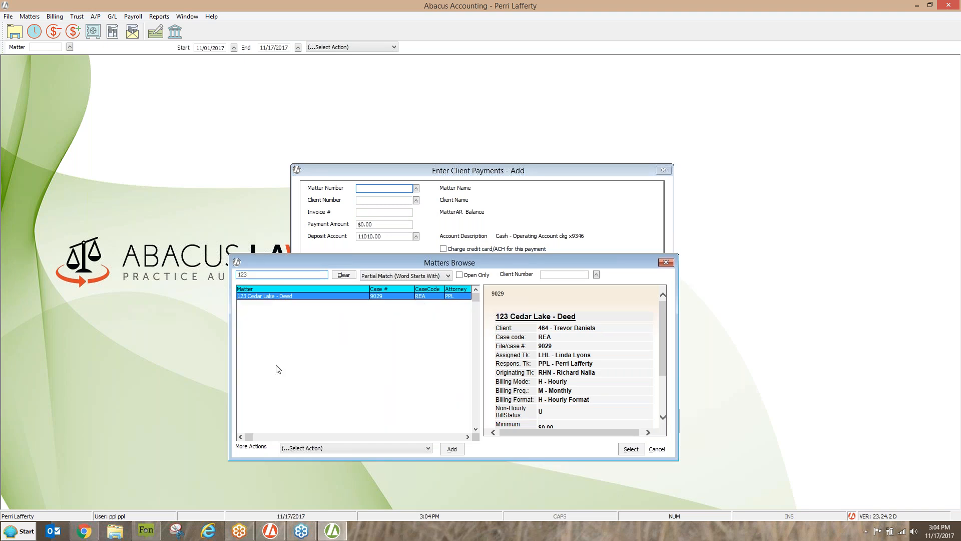
double_click(303, 296)
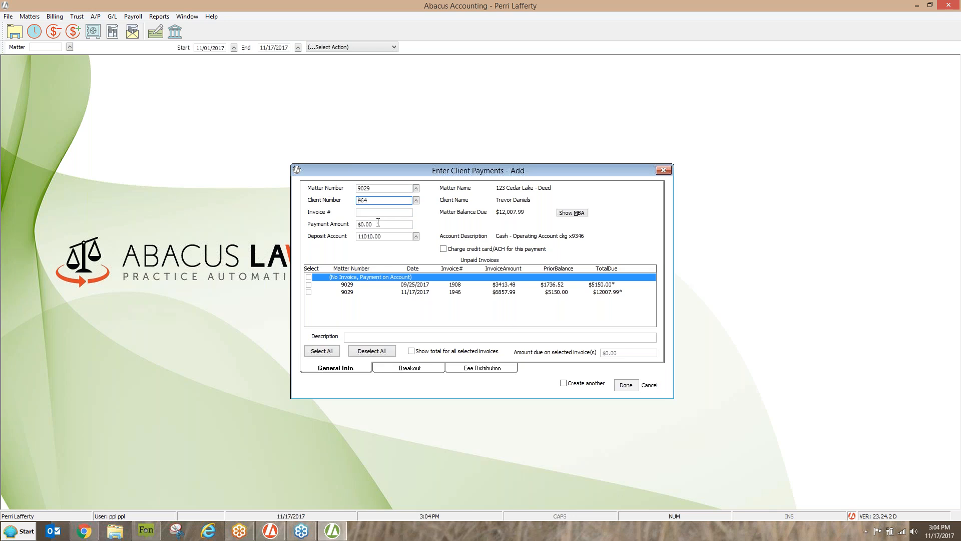
- Set the payment amount to $6,500.00 and apply it to unpaid invoices 1908 and 1946
key(Tab)
key(Tab)
click(390, 224)
key(BackSpace)
key(BackSpace)
key(BackSpace)
text(6500.00)
key(Tab)
click(308, 284)
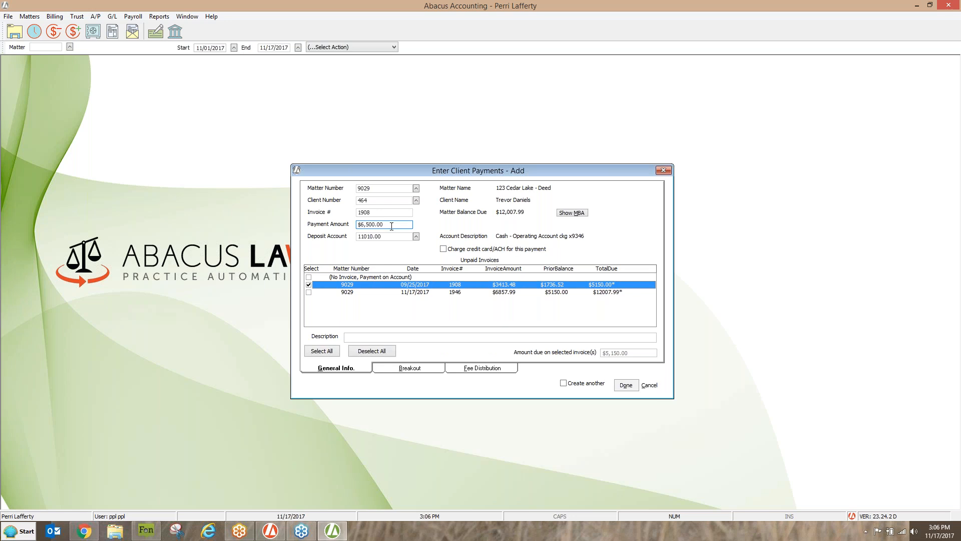
click(309, 292)
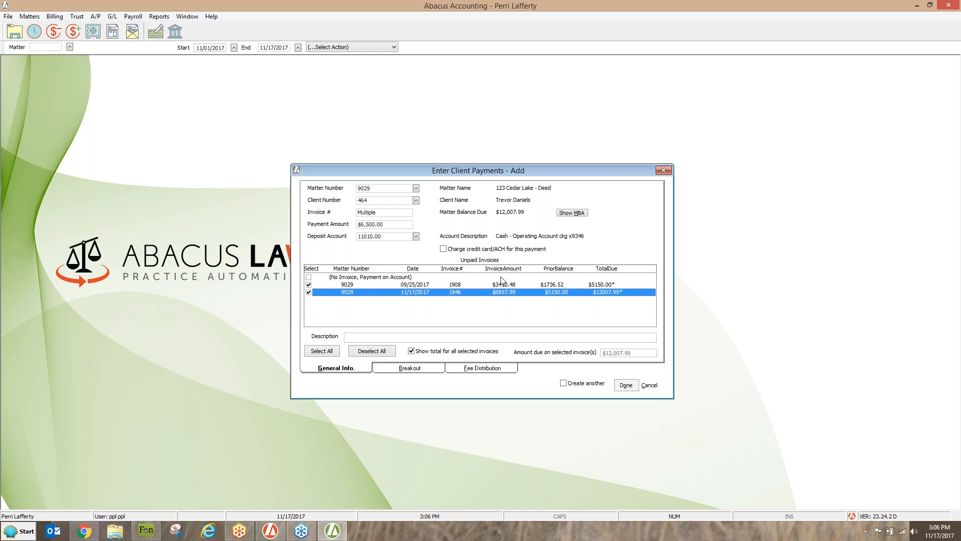
- Describe the payment as "Check Number 8522" and keep all unpaid invoices selected
click(404, 223)
click(420, 337)
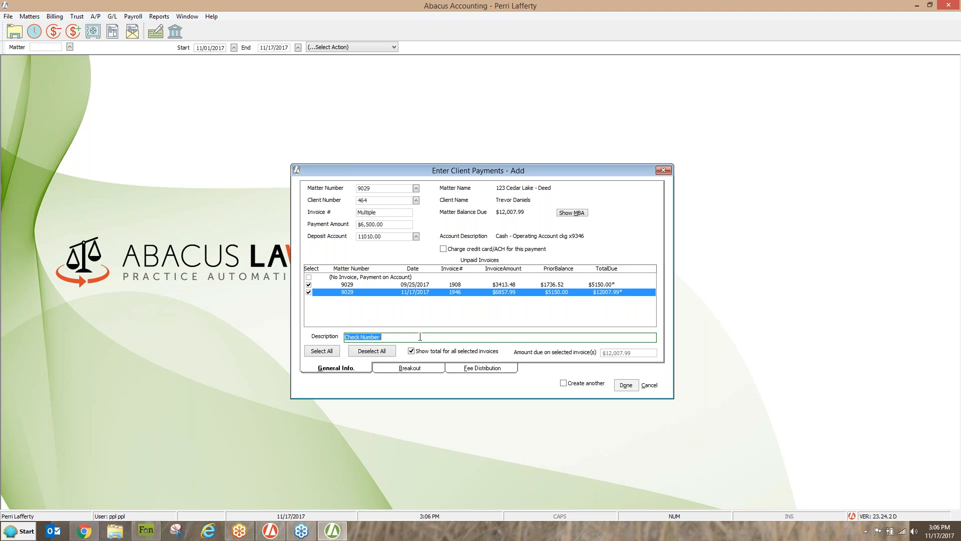
click(420, 337)
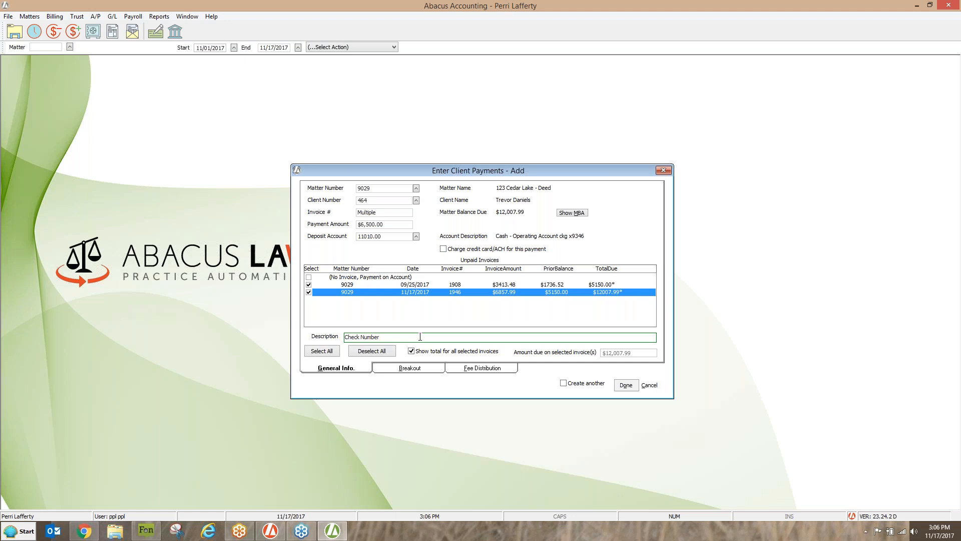
text(8522)
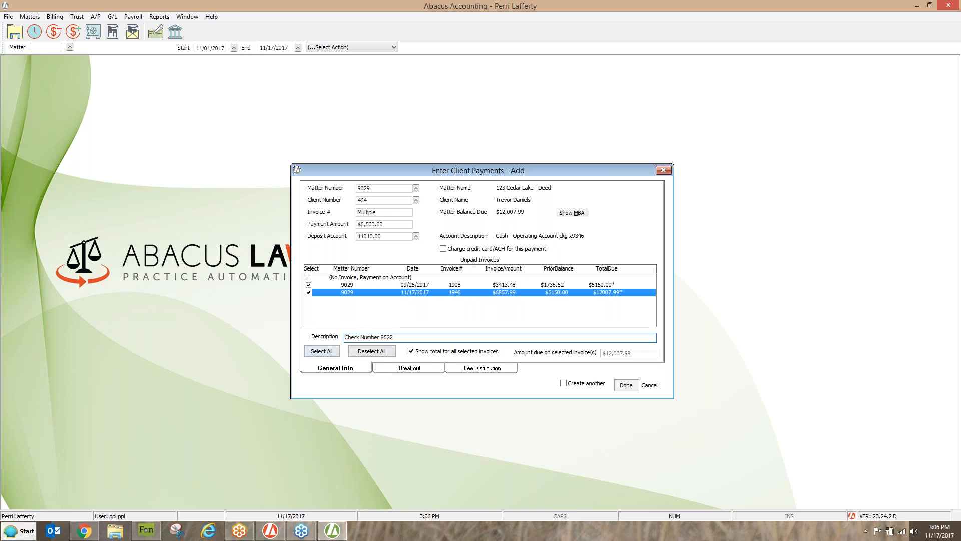
click(320, 351)
- Review the payment's breakout and fee distribution among timekeepers, and save the payment to the posting file
click(413, 370)
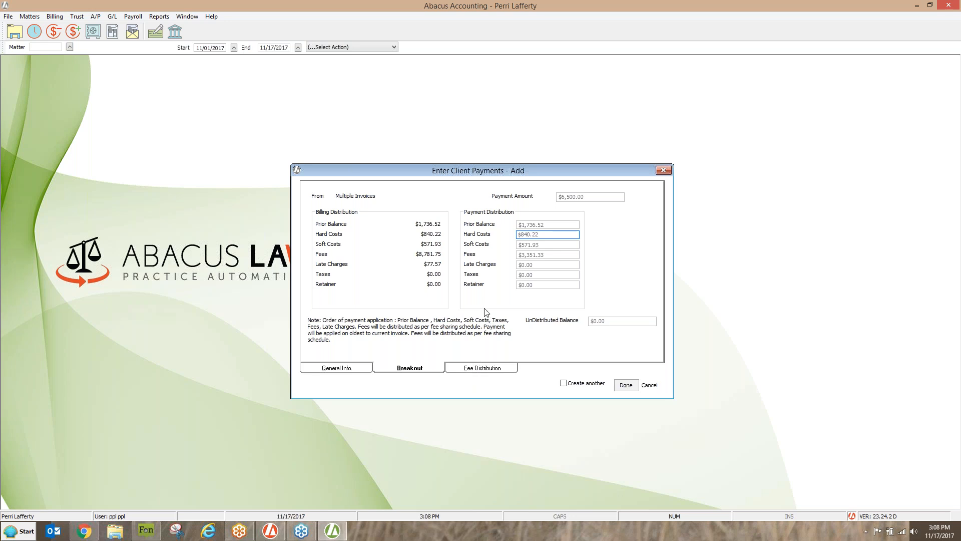
click(469, 371)
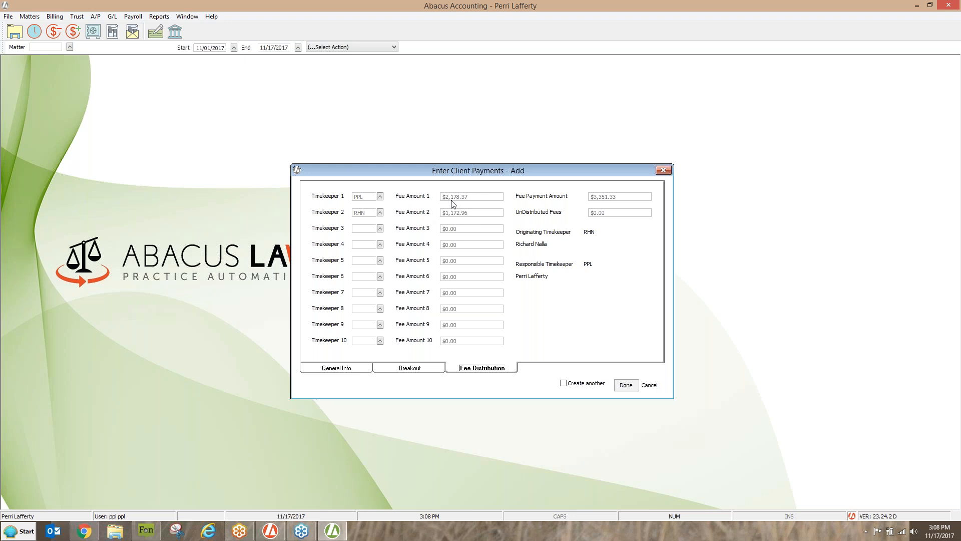
click(626, 385)
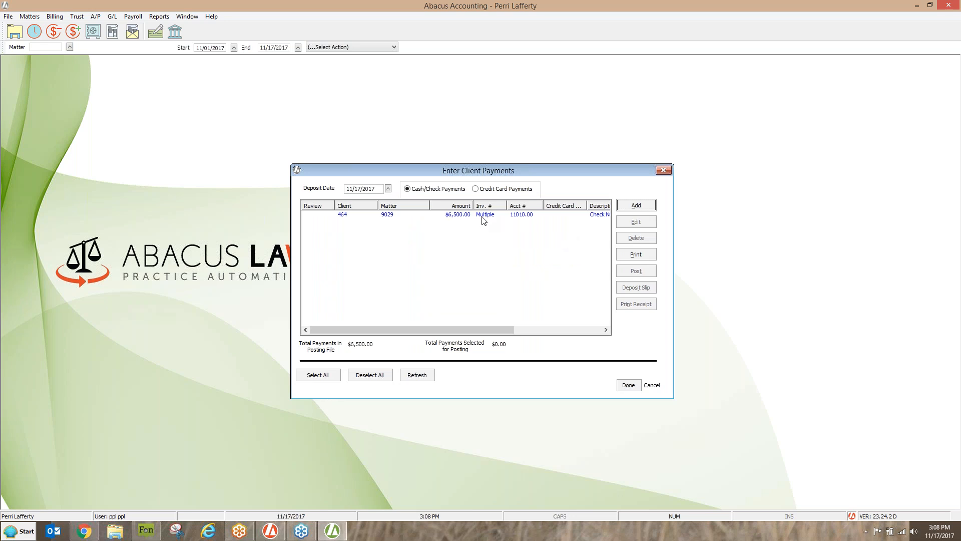
- Reopen the unposted payment for matter 9029 to check its details and close it without saving changes
click(461, 216)
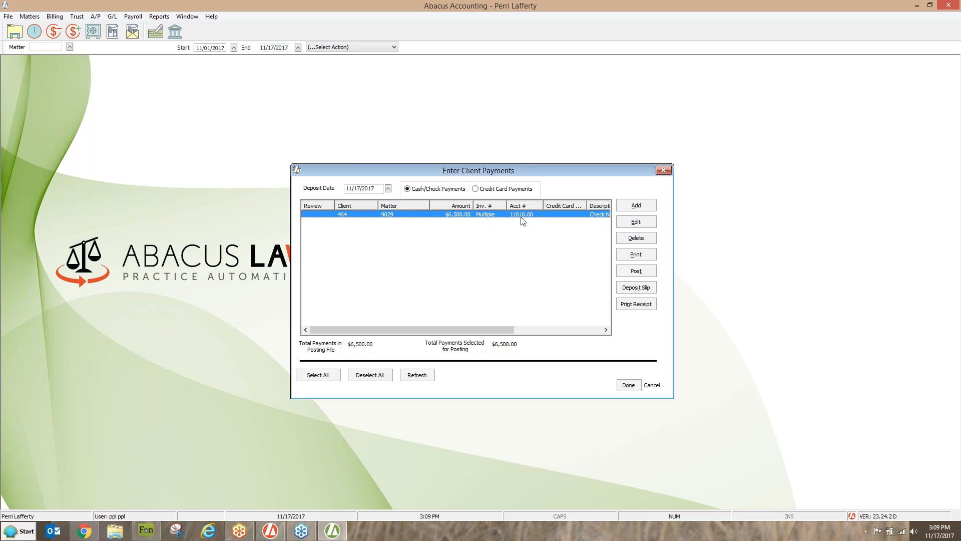
click(642, 220)
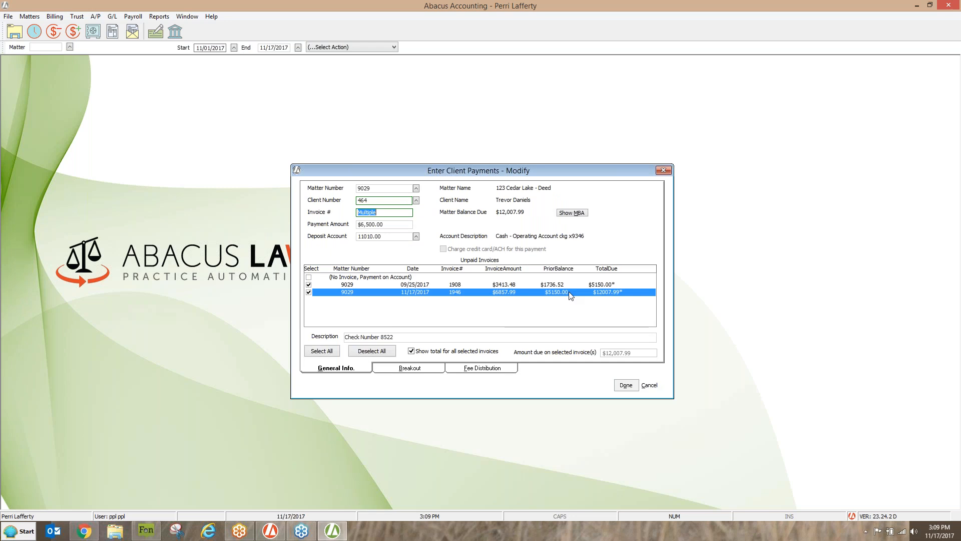
key(Tab)
click(649, 386)
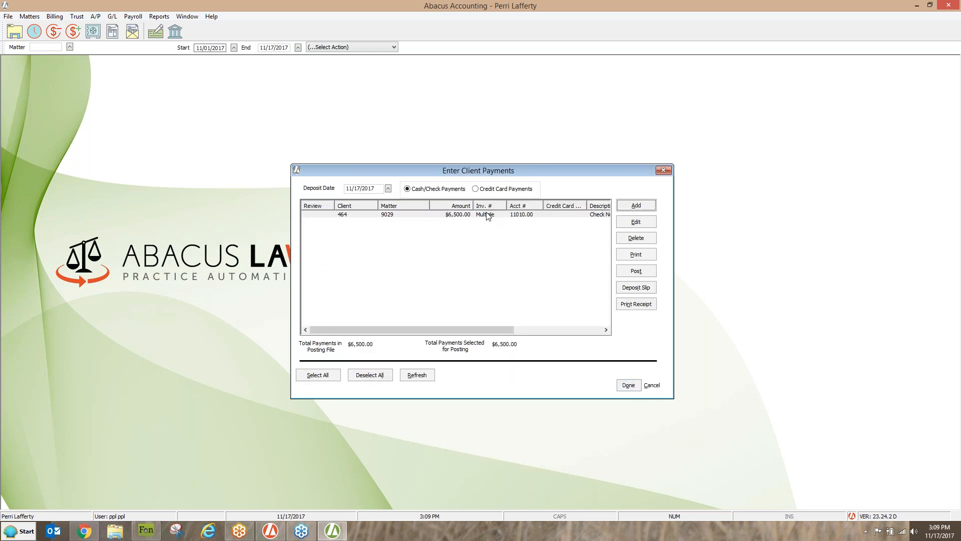
- Set the deposit date to 11/15/2017 and post the $6,500.00 payment for matter 9029
click(488, 216)
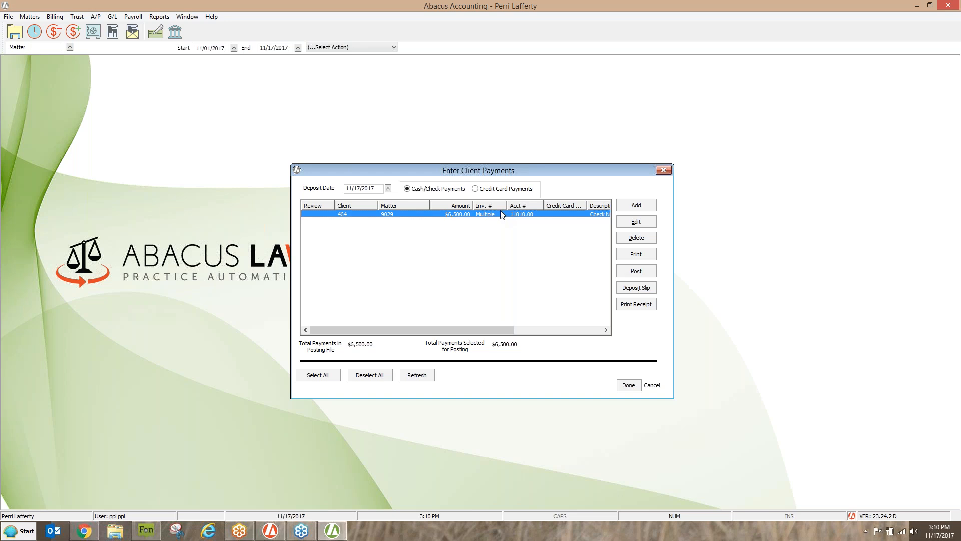
click(633, 272)
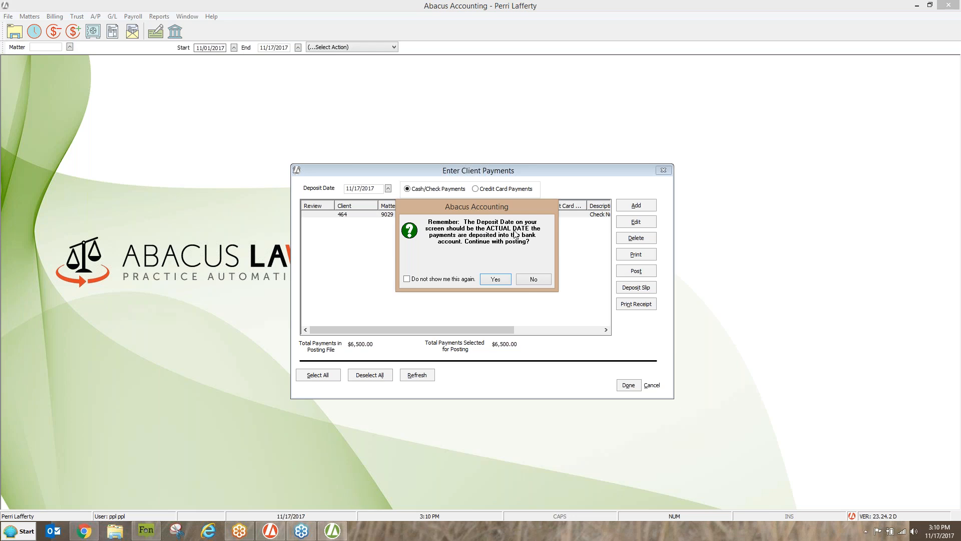
click(537, 279)
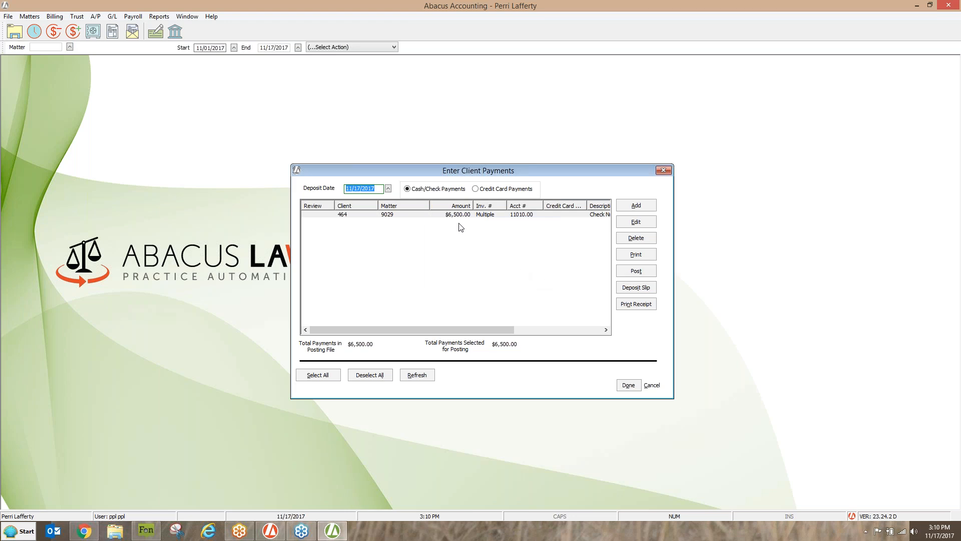
click(388, 190)
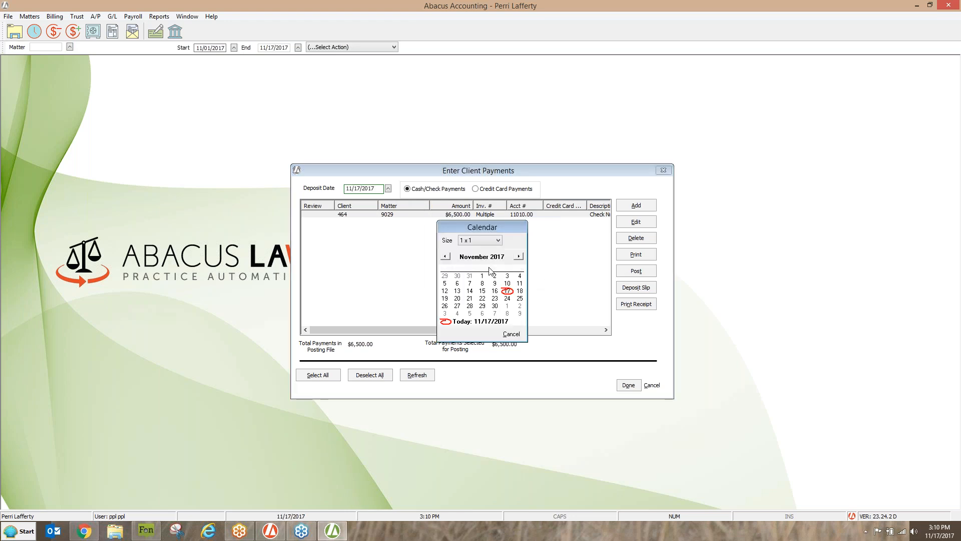
click(485, 293)
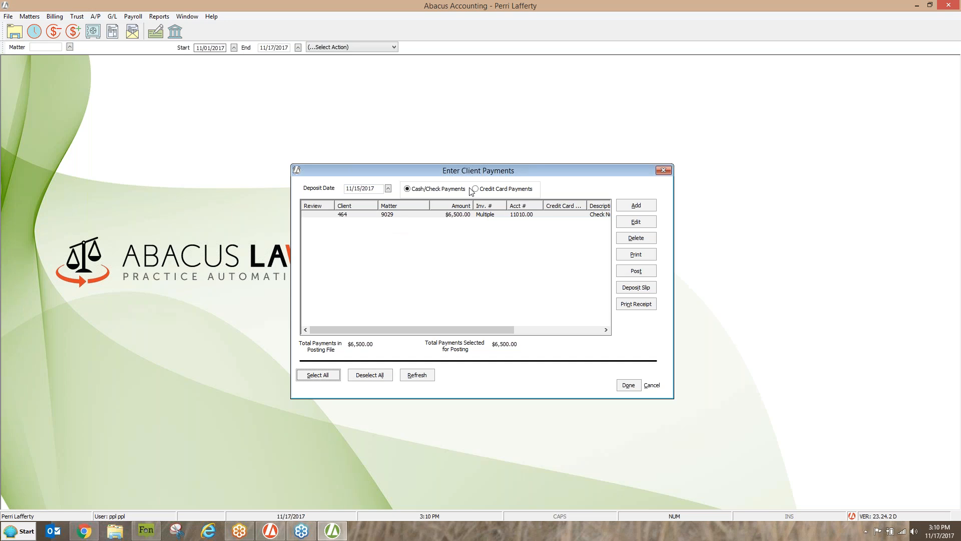
click(643, 272)
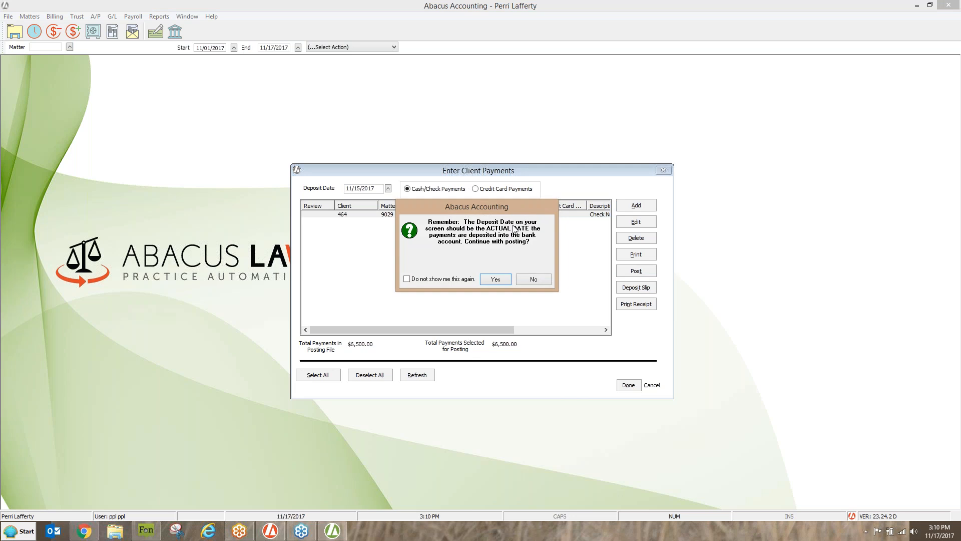
click(487, 279)
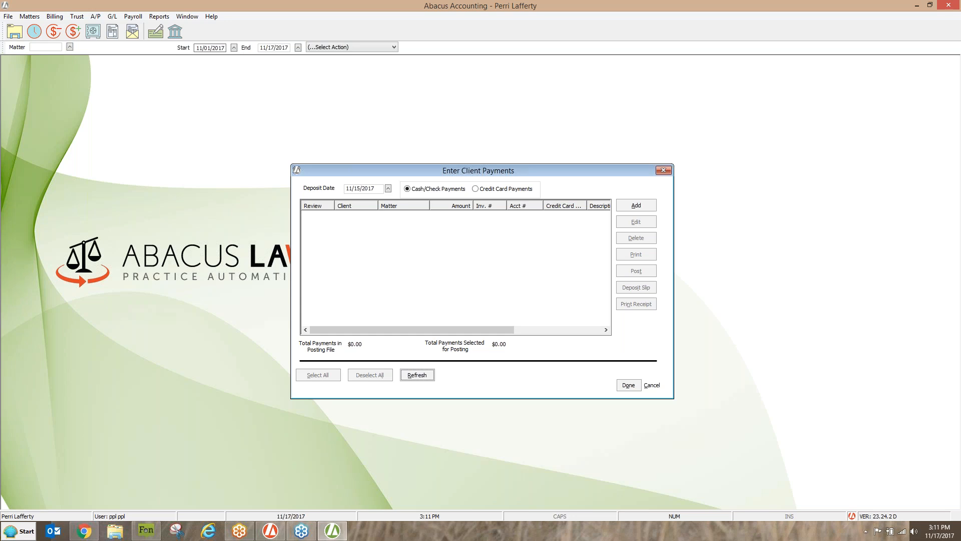
- Preview the detailed Timekeeper Cash Receipts productivity report for all timekeepers from 11/01/2017 to 11/17/2017
click(642, 204)
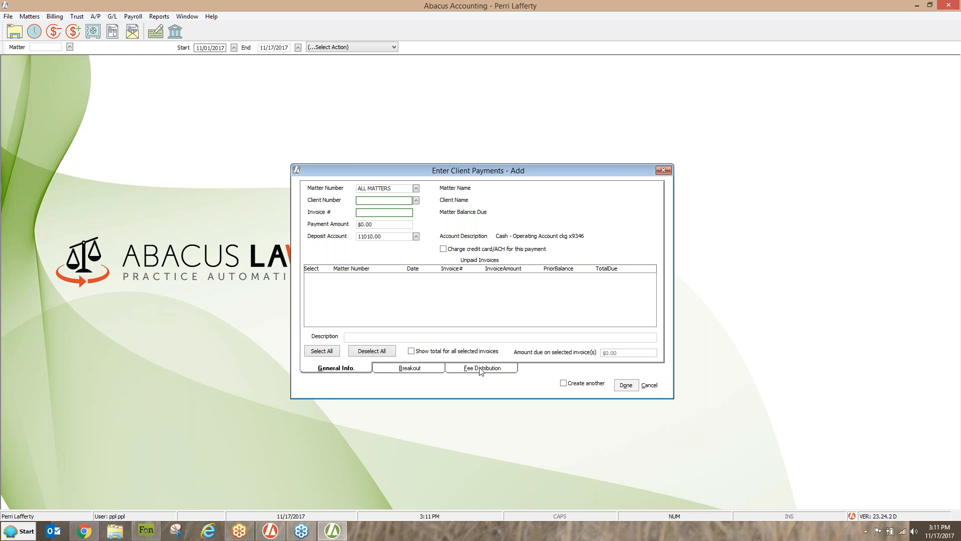
click(55, 16)
click(81, 193)
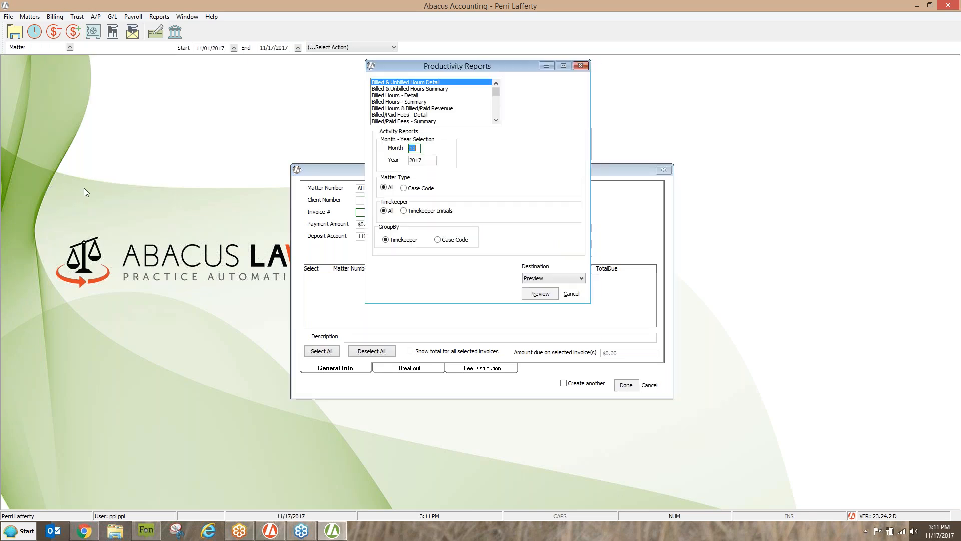
click(495, 120)
click(496, 121)
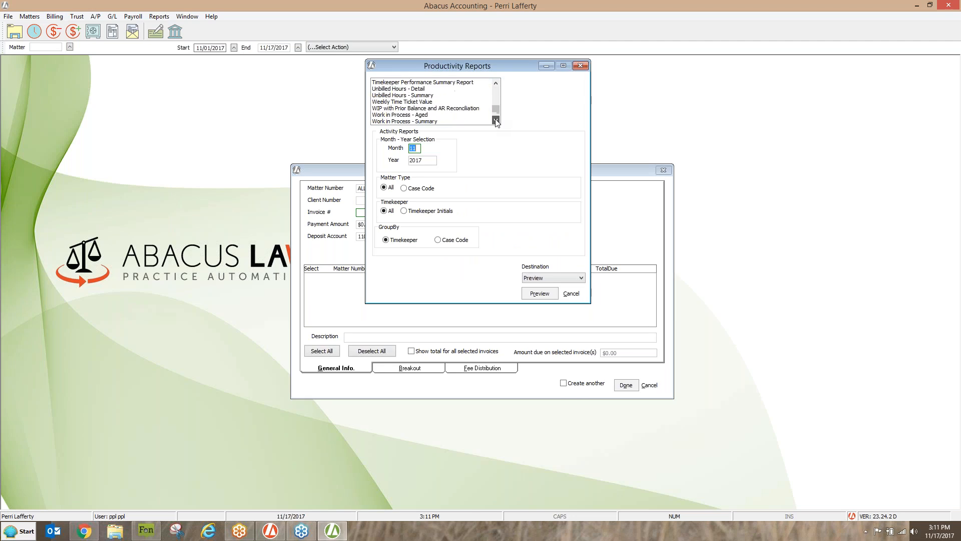
click(495, 84)
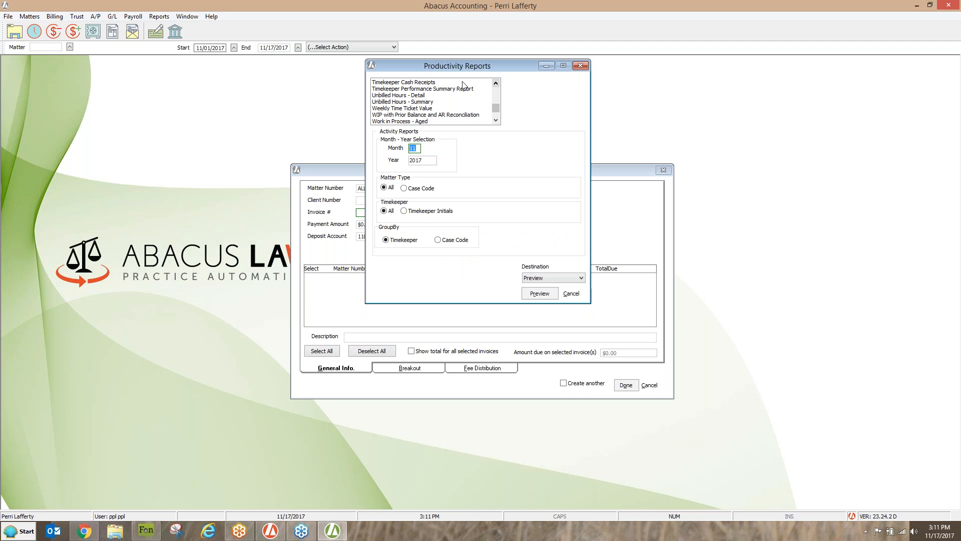
click(428, 82)
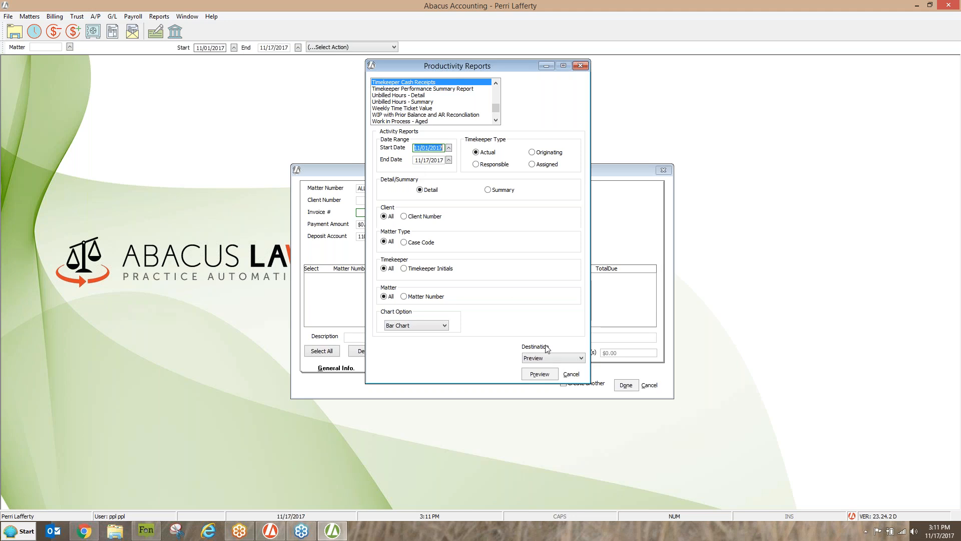
click(548, 373)
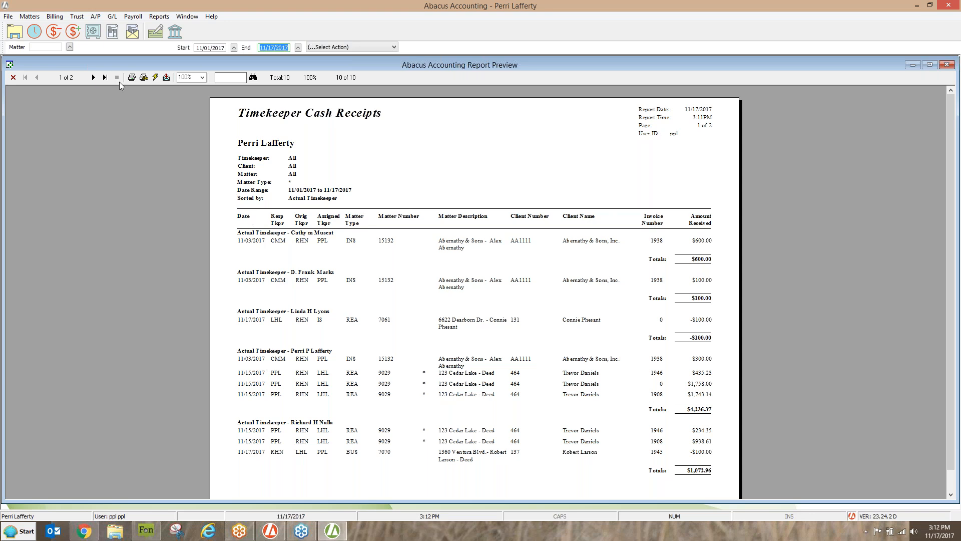
- Examine the last page of the cash receipts report, and close the report and client payment windows
click(104, 76)
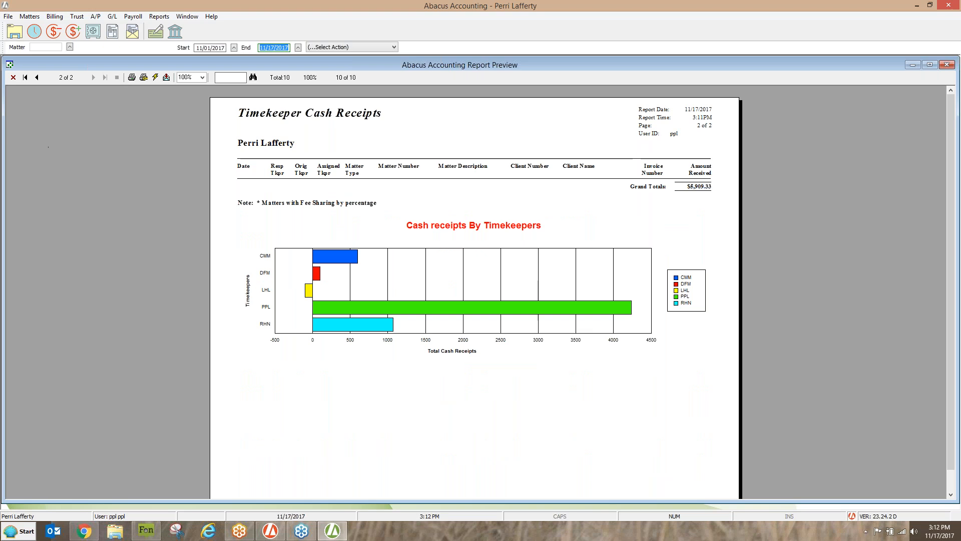
click(13, 77)
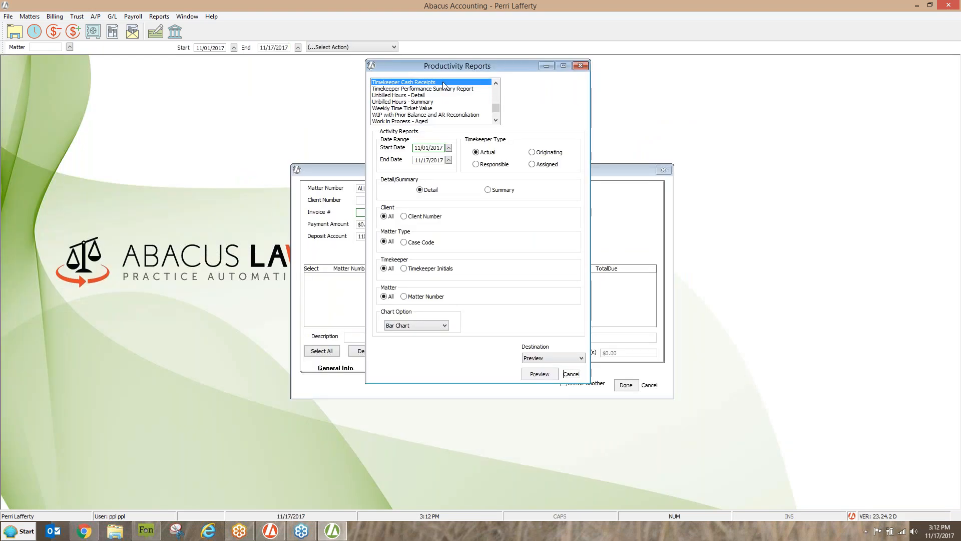
click(580, 66)
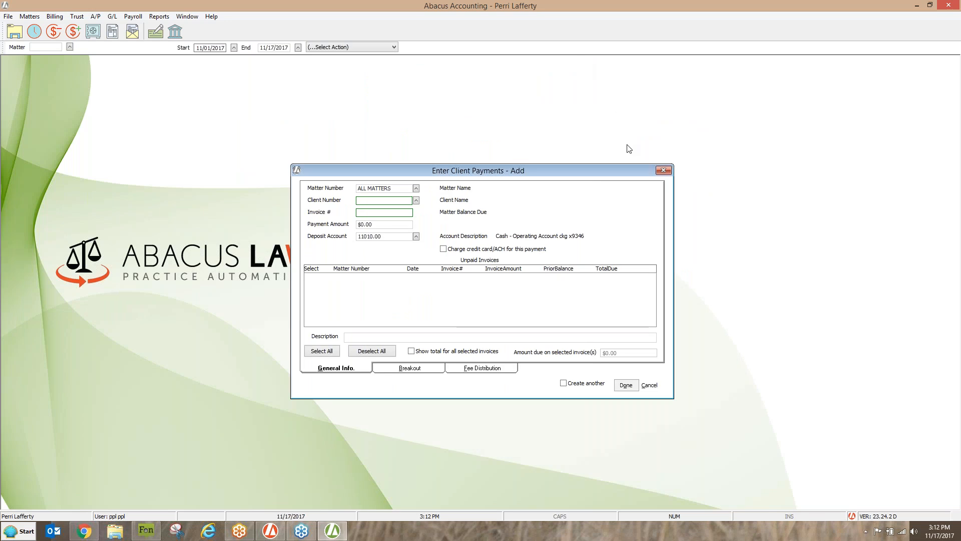
click(664, 171)
click(664, 171)
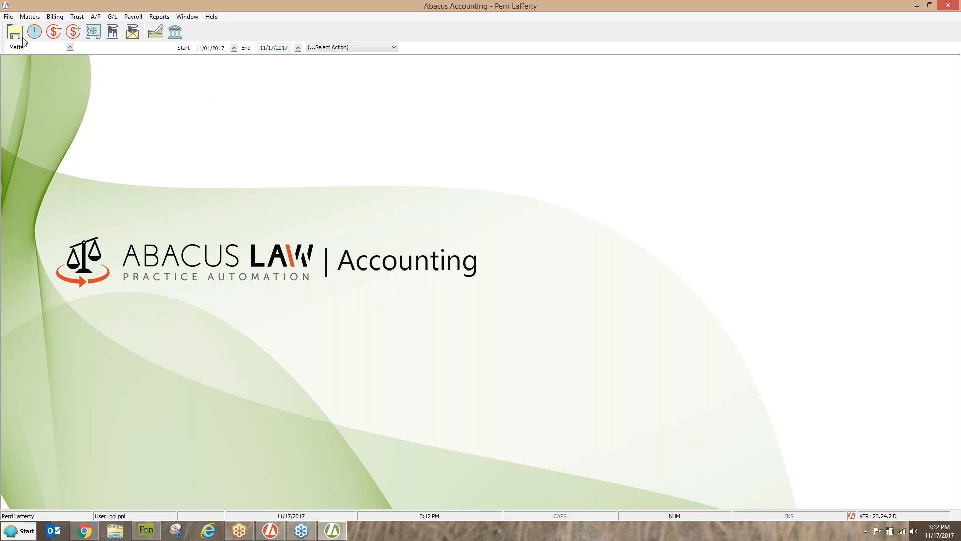
- Open the company preferences in the accounting setup
click(9, 17)
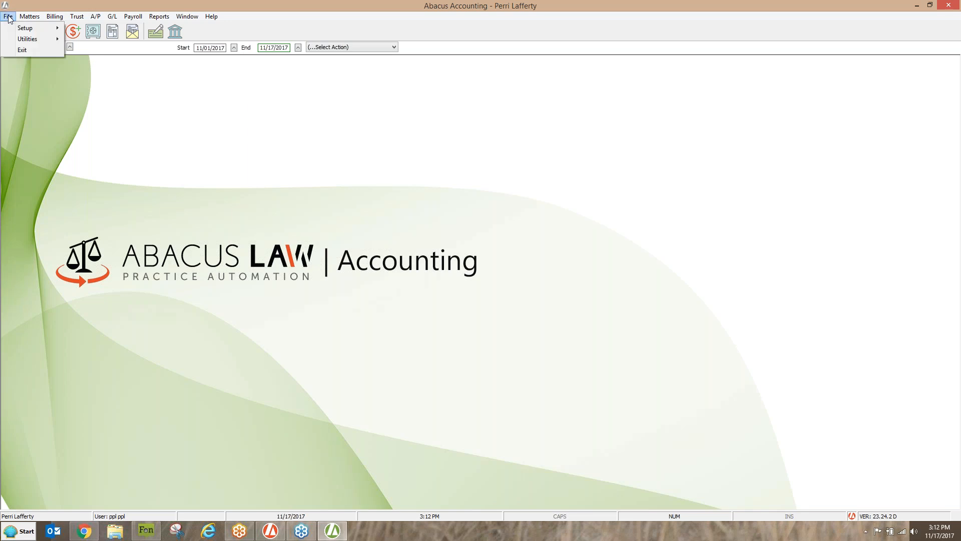
mouse_move(12, 29)
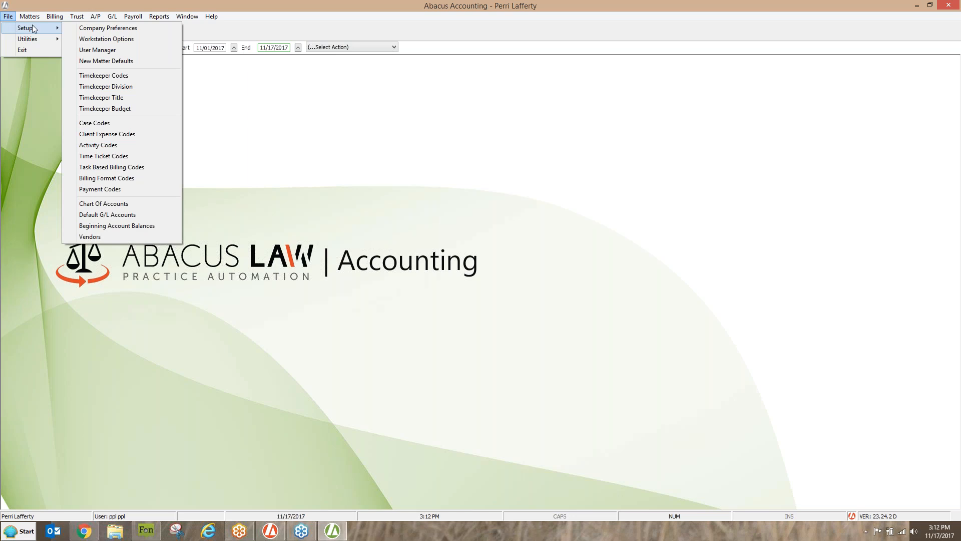
click(88, 30)
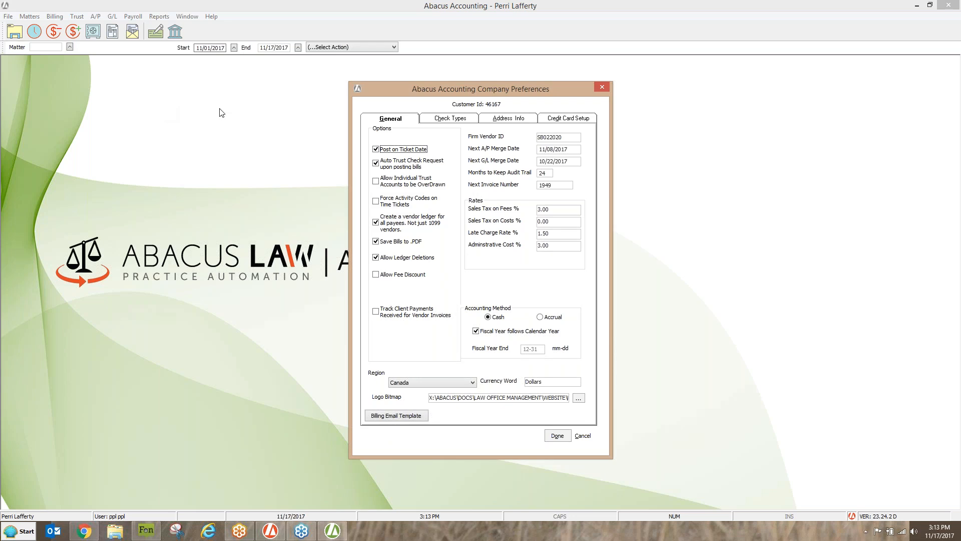
- Review the credit card processor and deposit accounts in the company preferences, and close the preferences
click(577, 119)
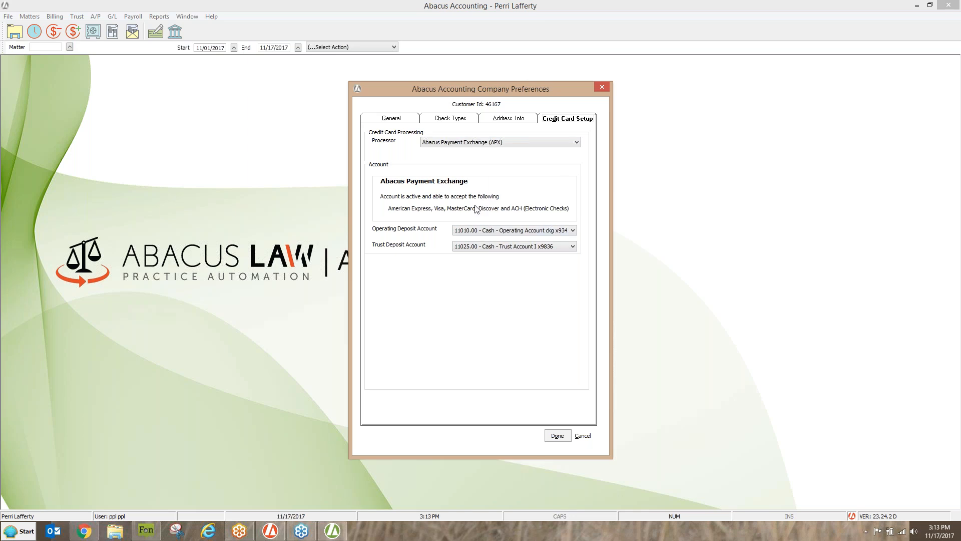
click(603, 87)
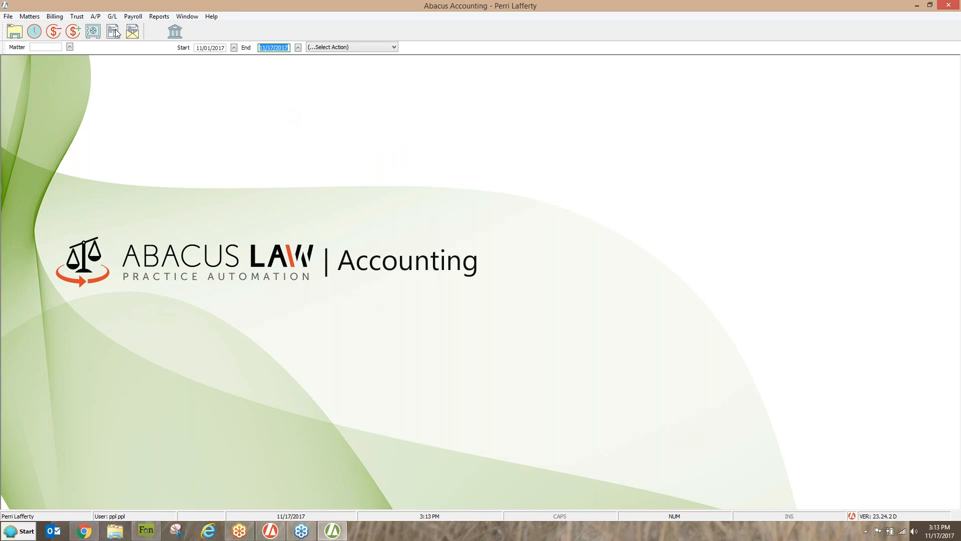
- Examine the stored credit card information of matter 7070, and close the matter record
click(24, 21)
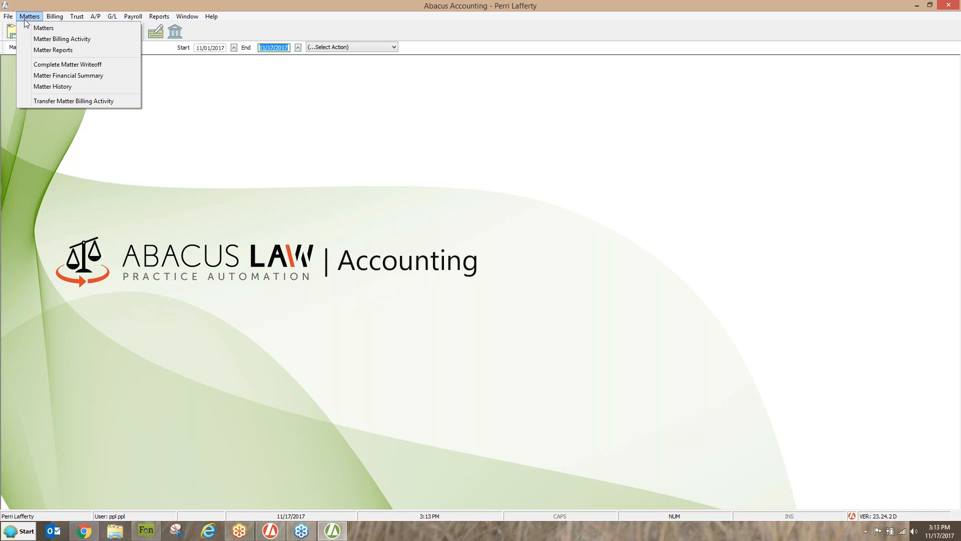
click(36, 29)
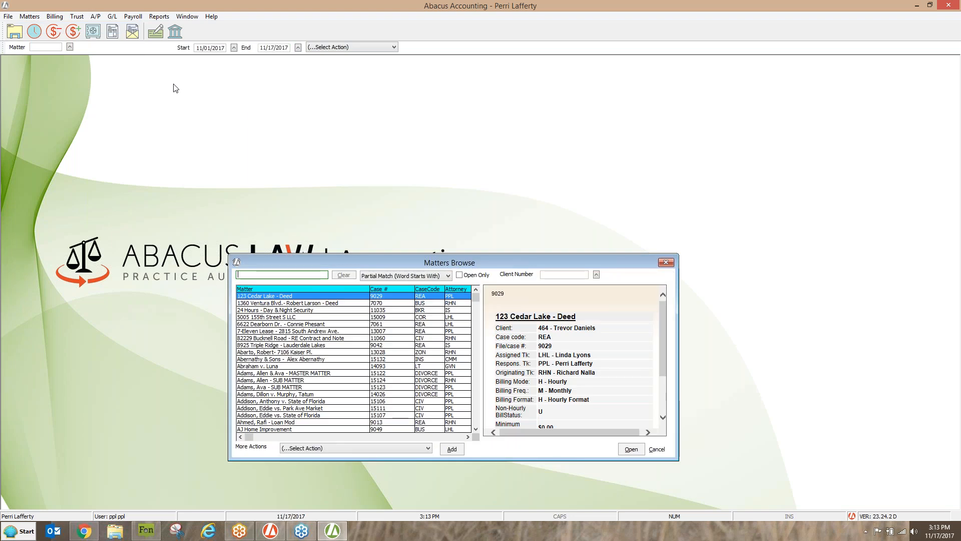
click(293, 302)
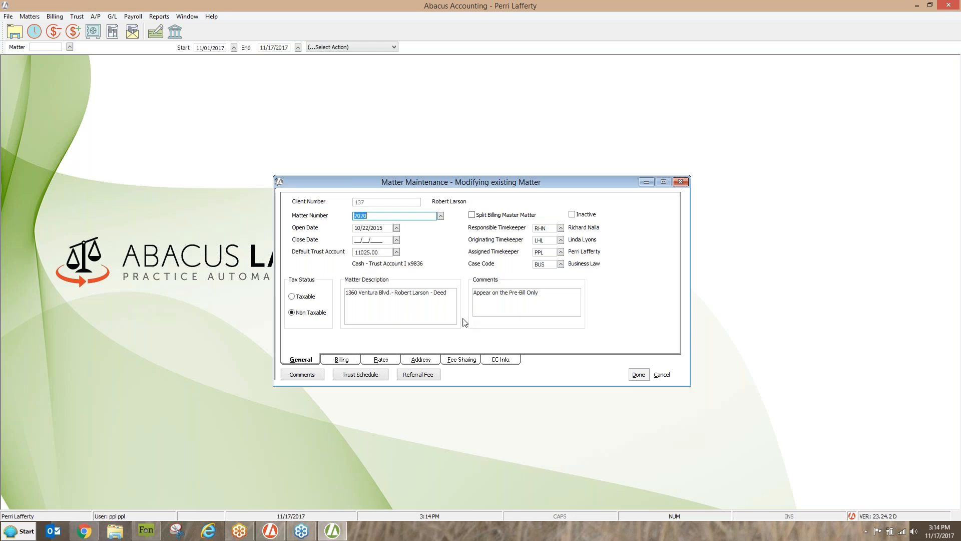
click(515, 361)
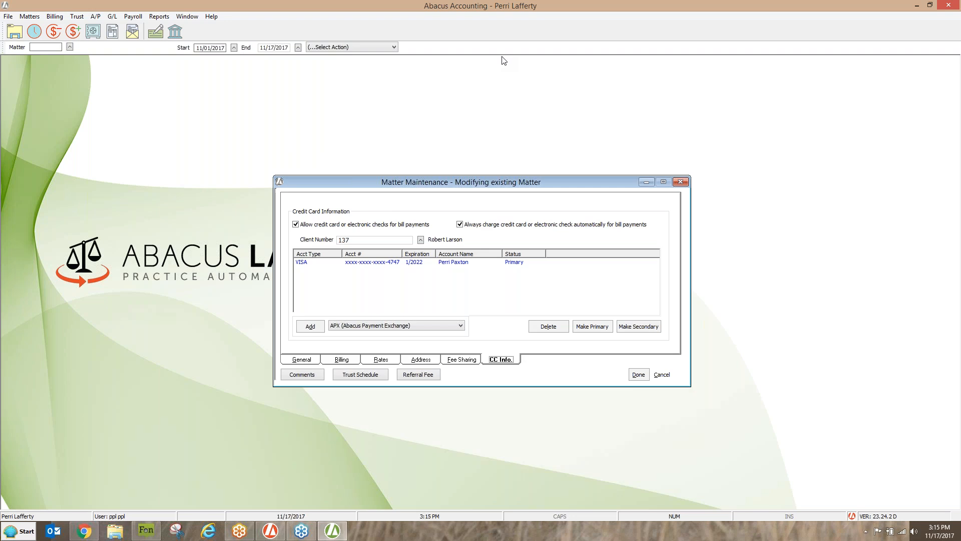
click(681, 183)
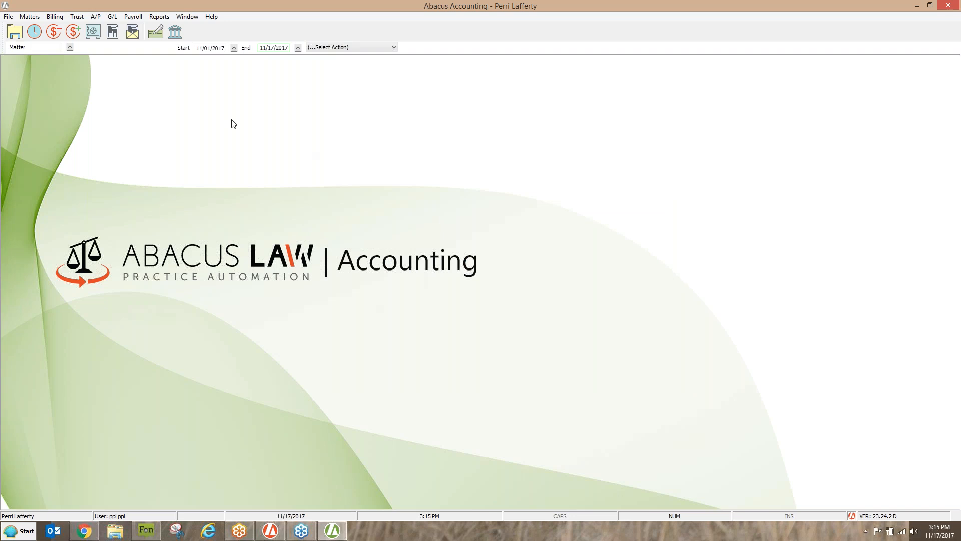
- Create a $350.00 client payment for matter 7070, charged by credit card/ACH and applied to invoice 1948
click(56, 17)
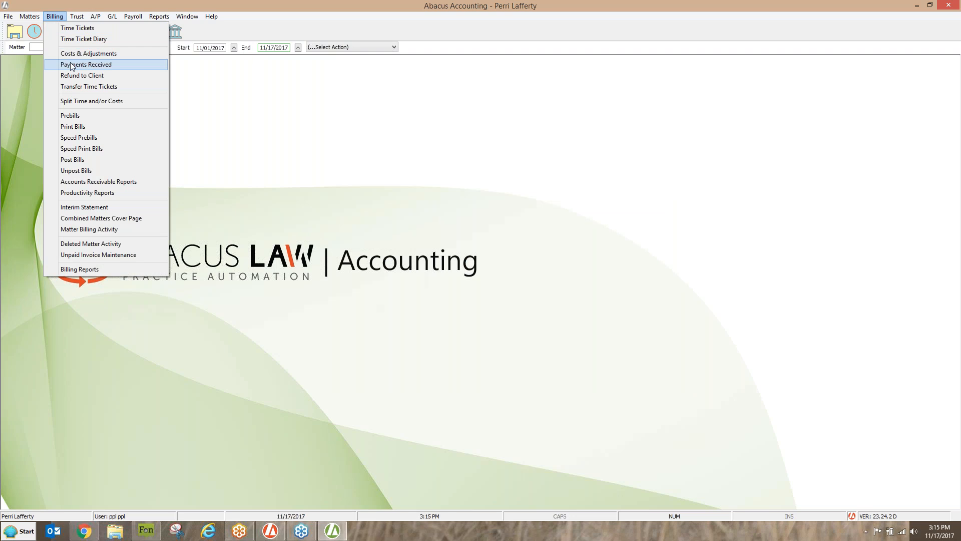
click(72, 65)
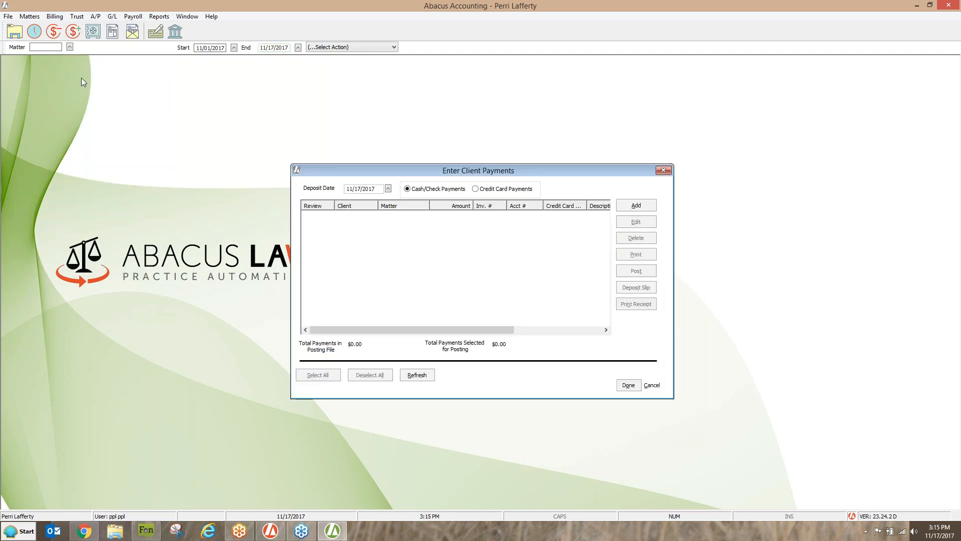
click(635, 206)
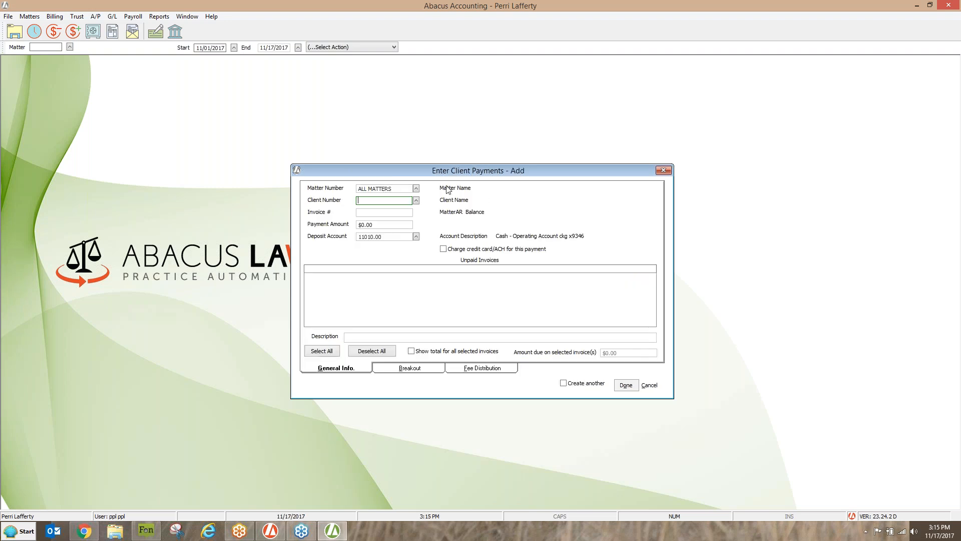
click(416, 188)
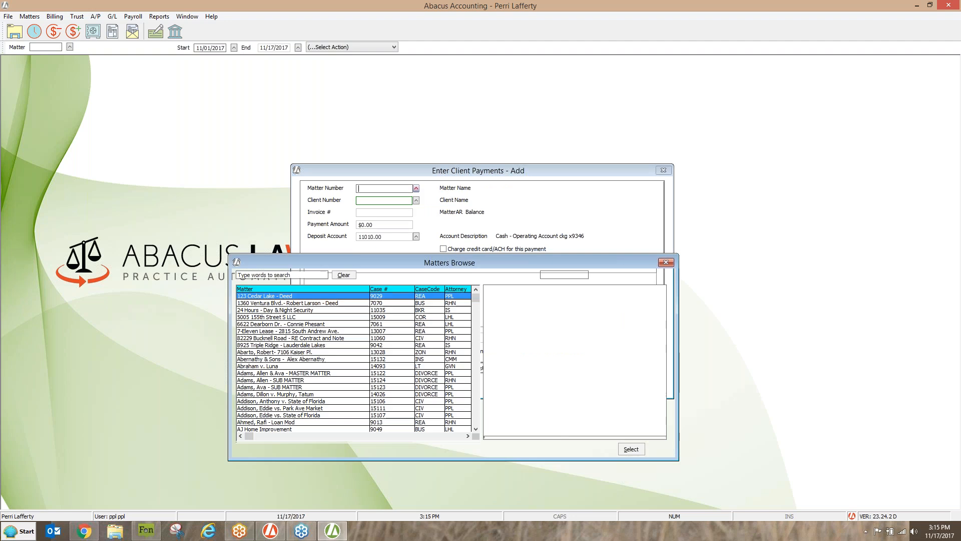
double_click(267, 304)
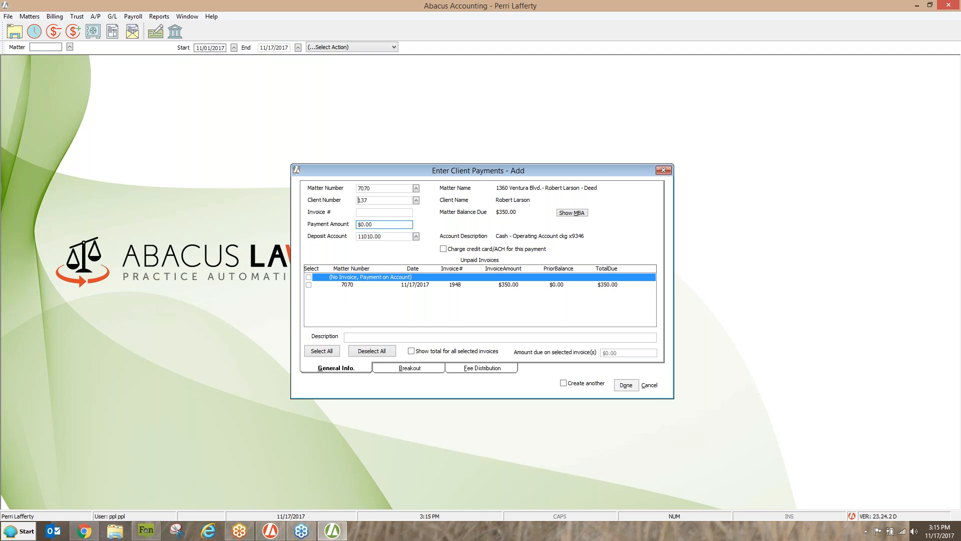
click(380, 224)
text(350)
click(443, 248)
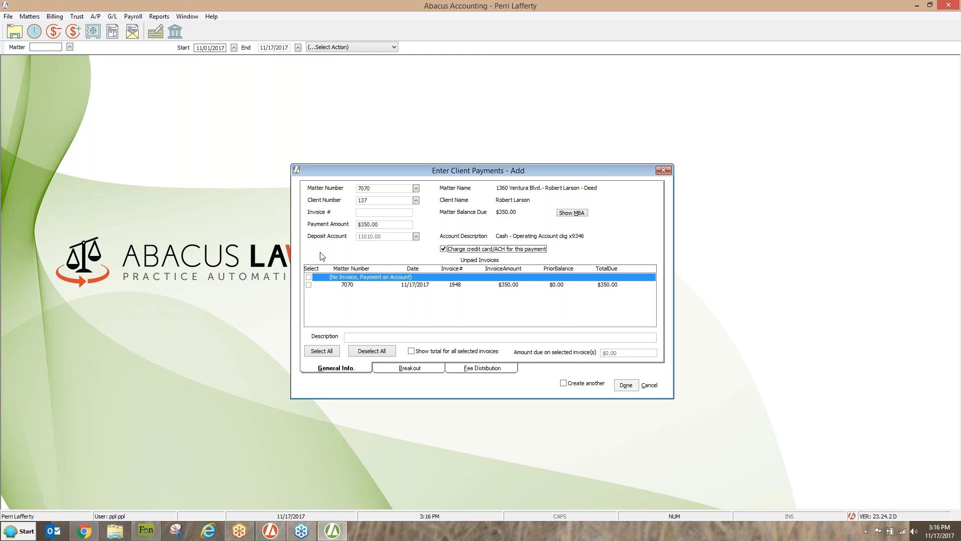
click(309, 285)
- Append "- via card on file" to the payment's Credit Card/ACH description
drag(345, 337, 386, 337)
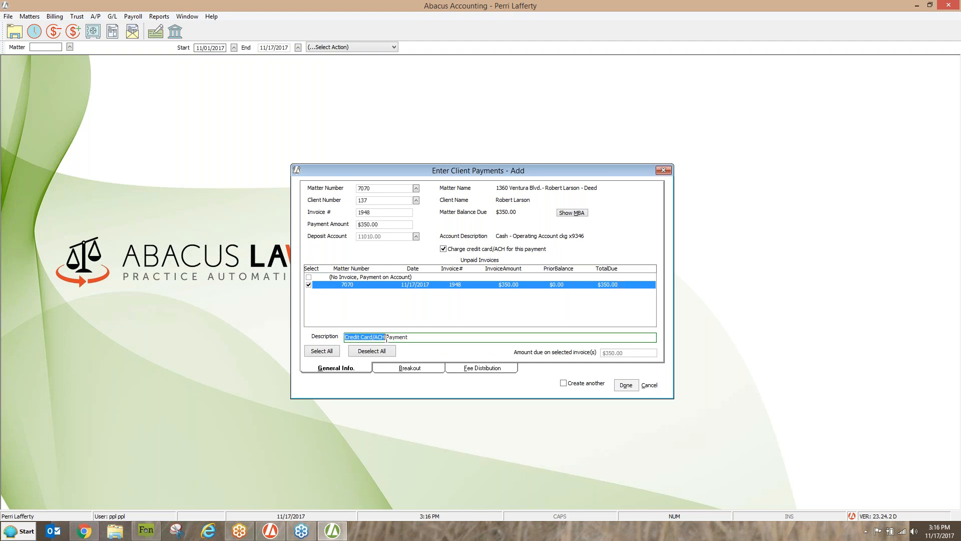
click(414, 338)
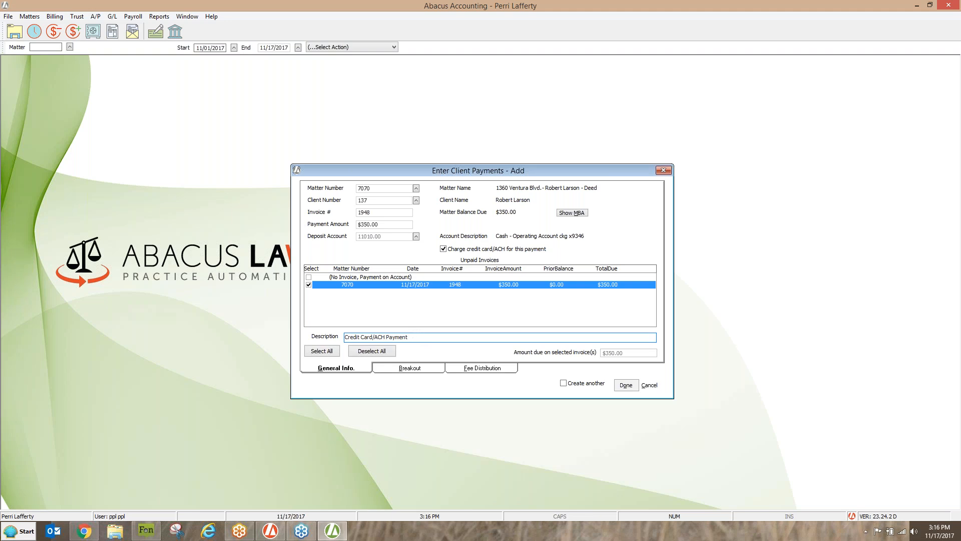
text(- via card on file)
- Check the payment's cost breakout and timekeeper fee distribution, and save the payment
click(395, 369)
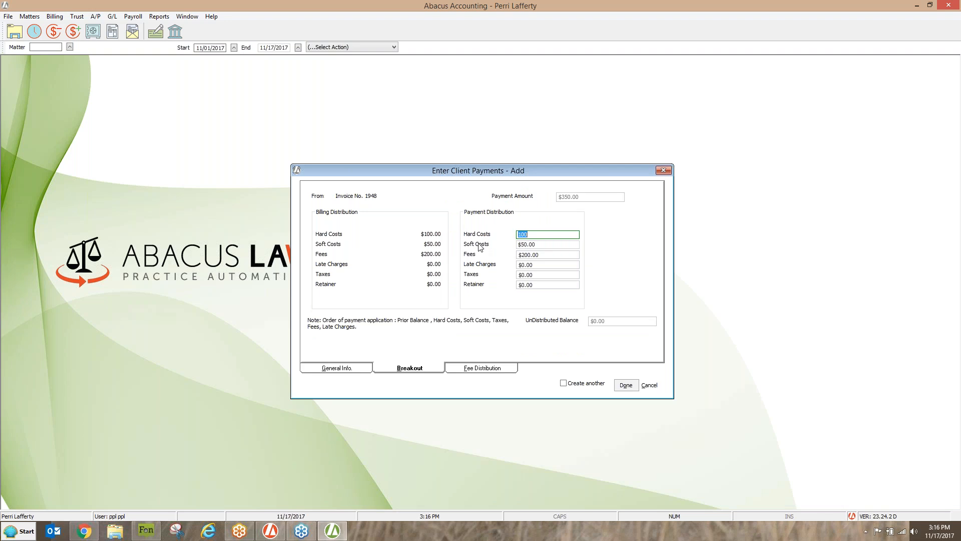
click(506, 371)
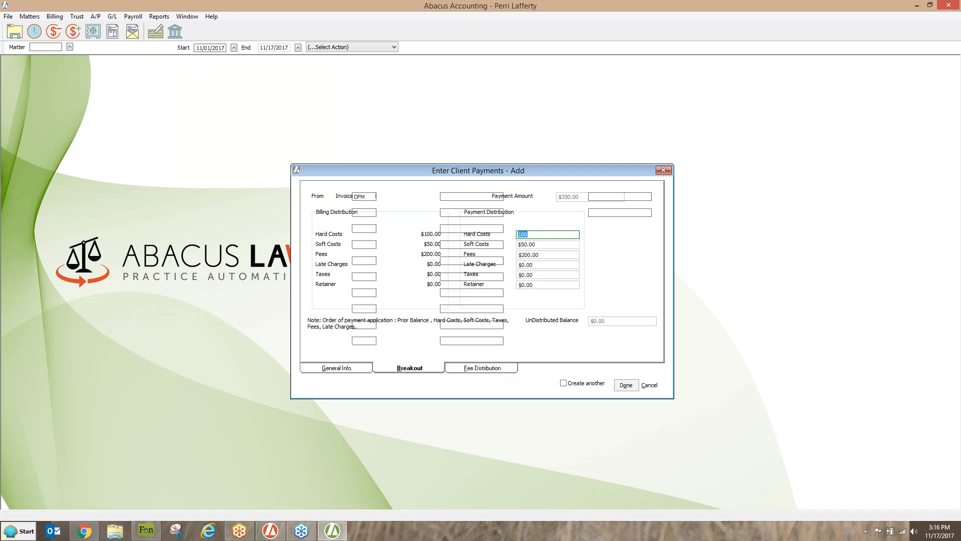
click(469, 228)
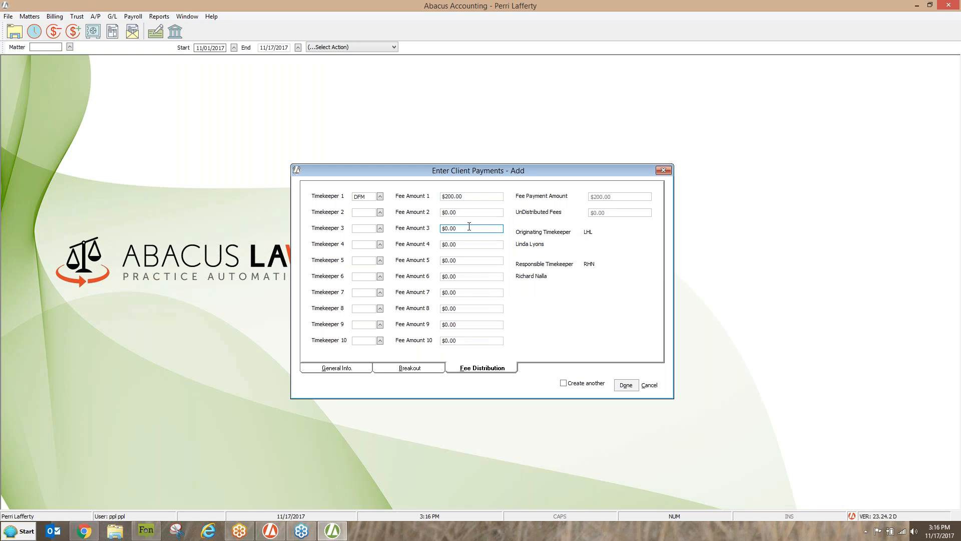
click(626, 385)
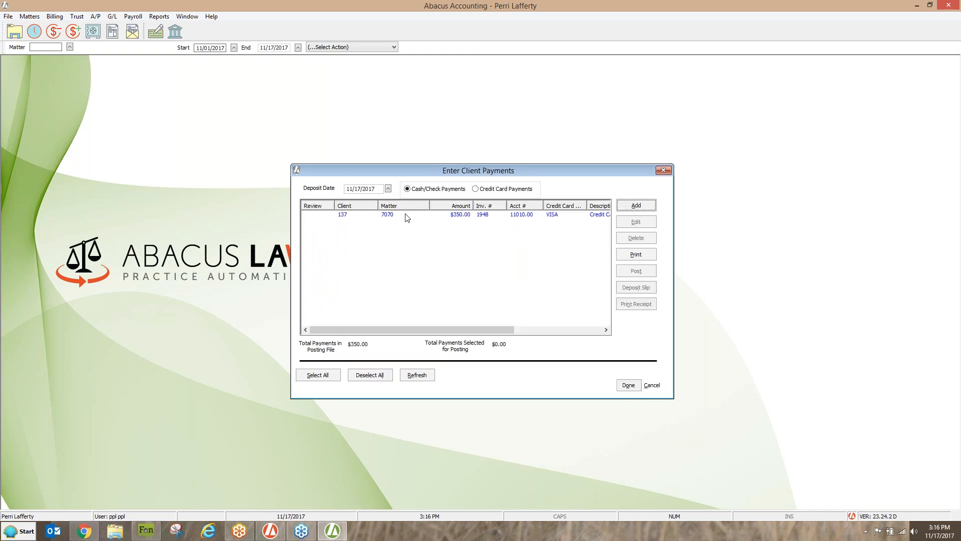
- Post the $350.00 payment for matter 7070 with the deposit date 11/17/2017
click(405, 215)
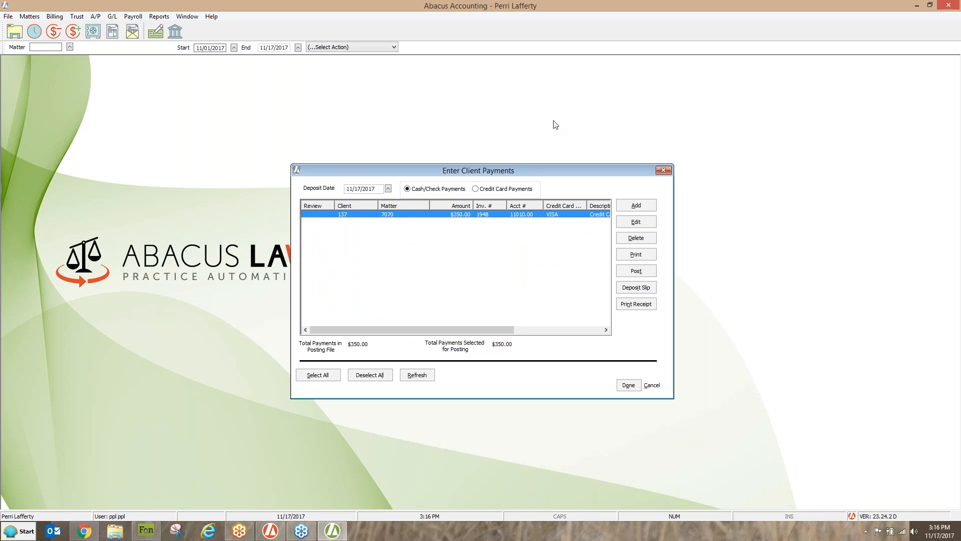
click(626, 271)
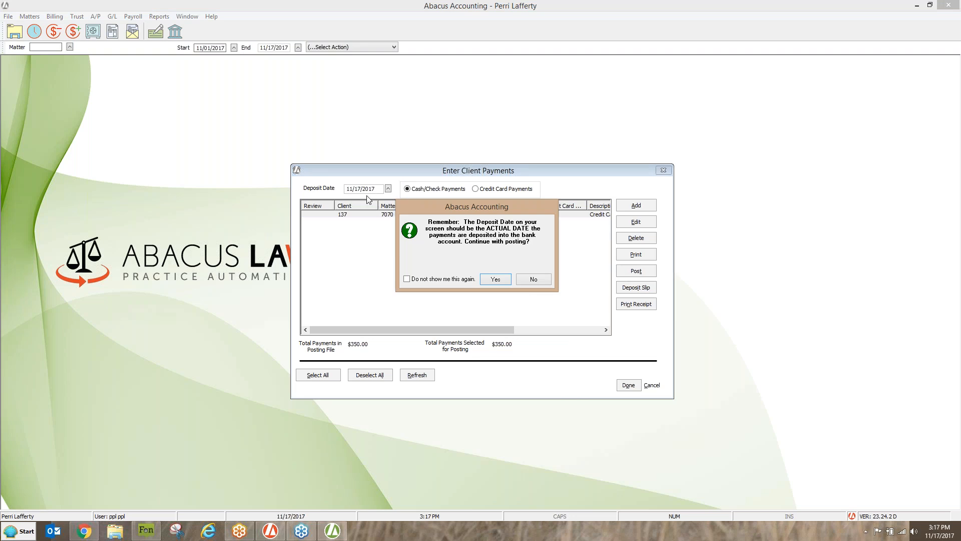
click(495, 280)
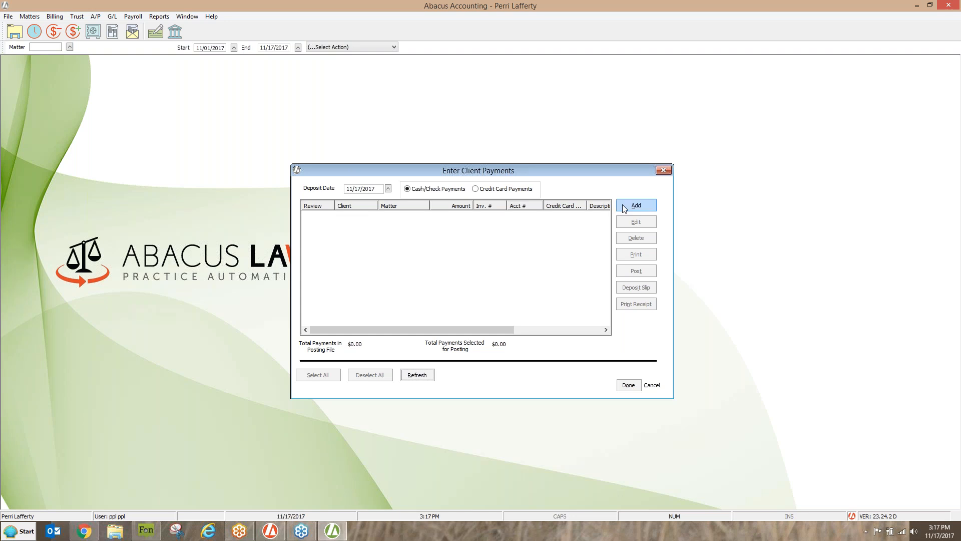
click(635, 205)
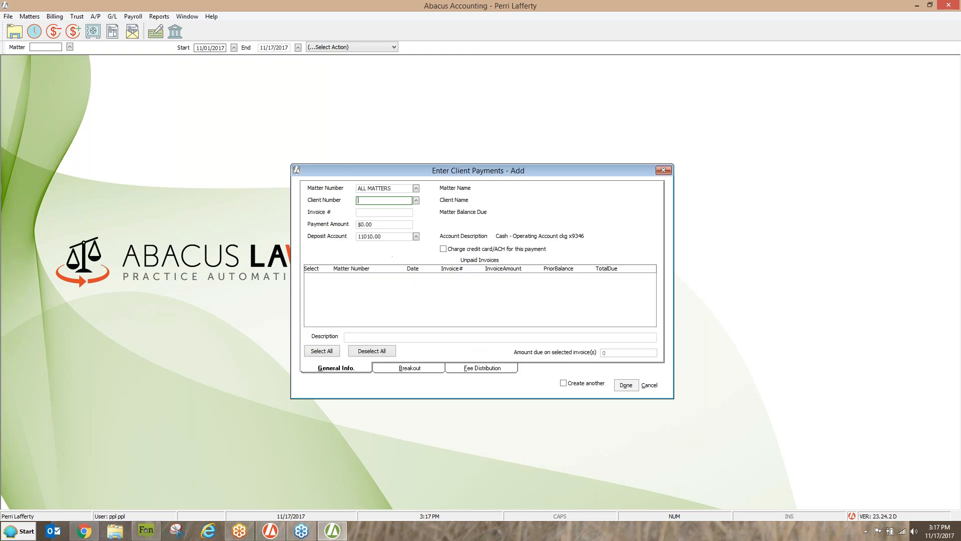
click(347, 337)
click(663, 171)
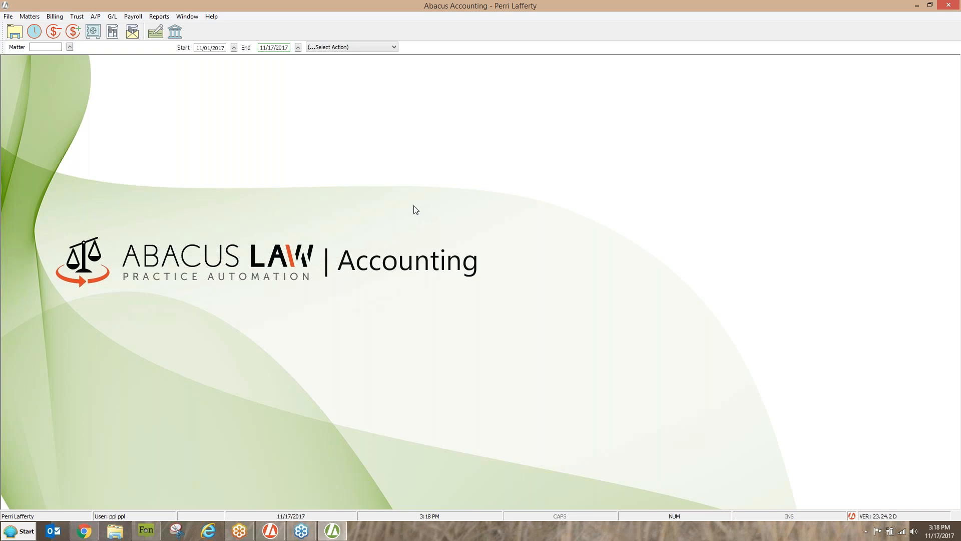
- Start a new client payment for matter 9029
click(52, 17)
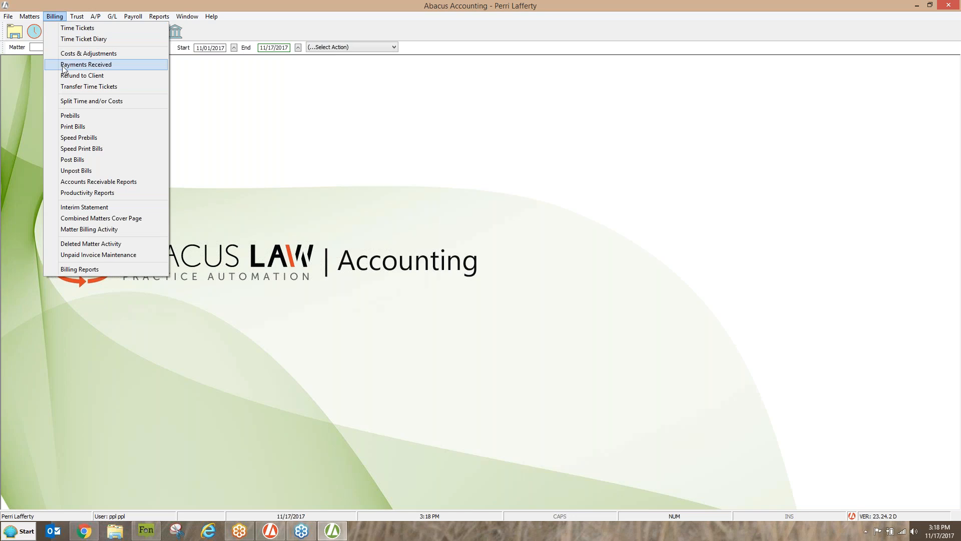
click(92, 63)
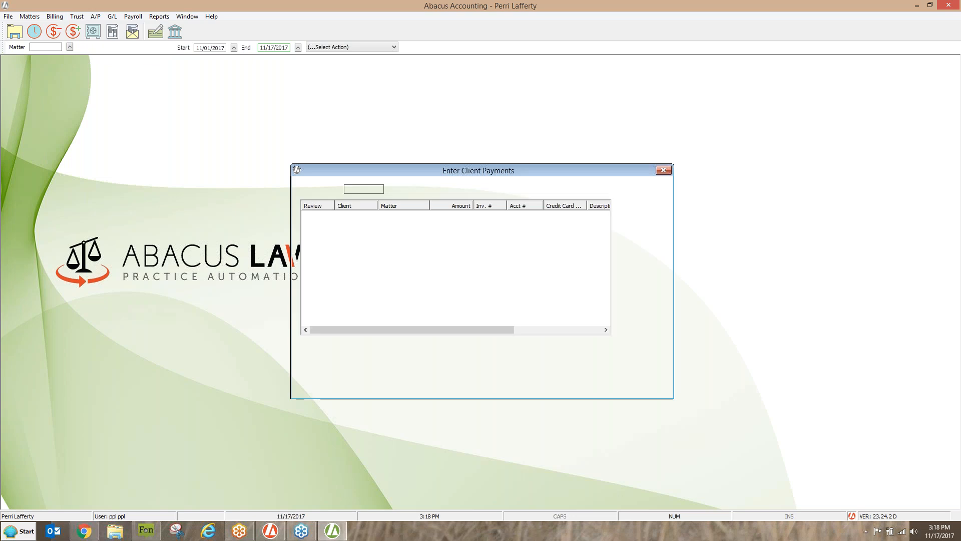
click(647, 206)
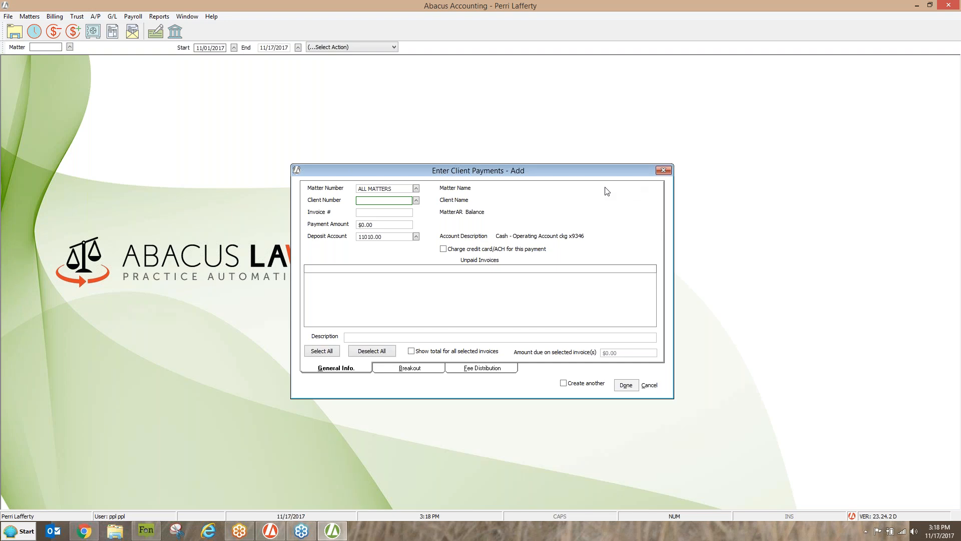
click(416, 189)
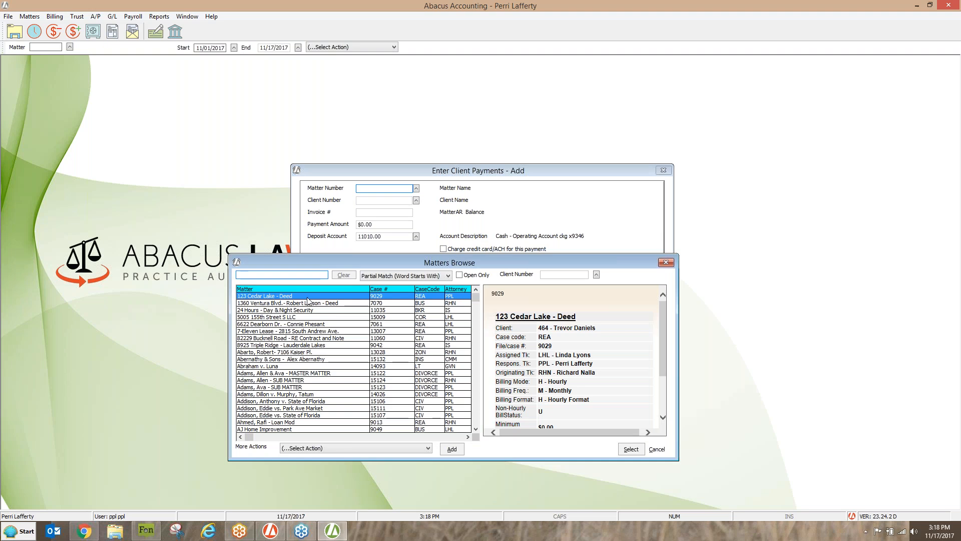
double_click(308, 298)
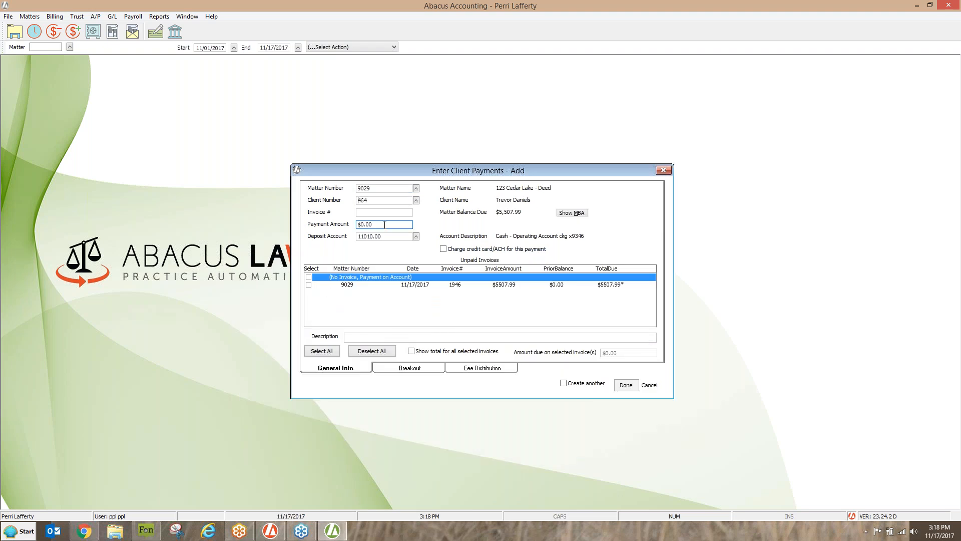
- Set the payment amount to -6,500.00 without choosing an invoice, and continue to its manual breakout
key(Tab)
key(Tab)
key(BackSpace)
text(-6500.00)
key(Tab)
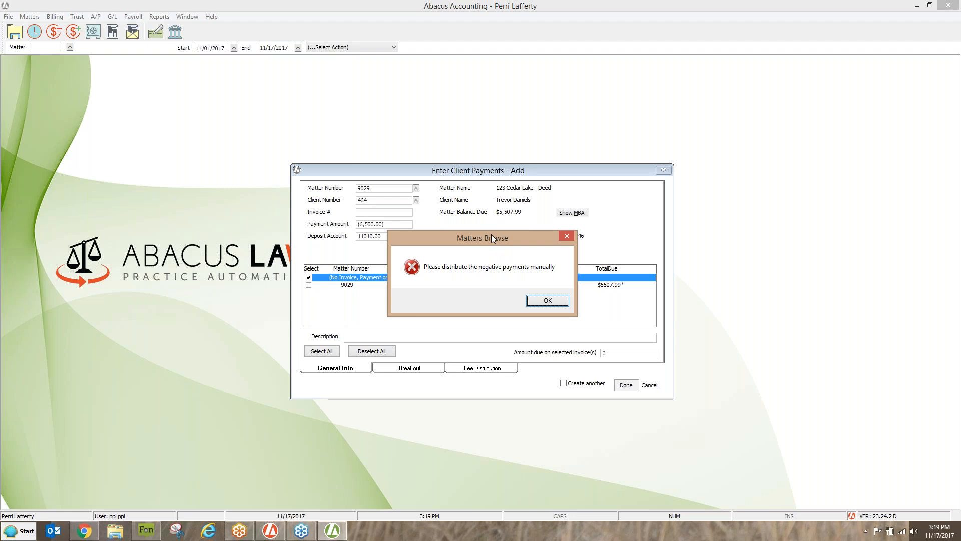
click(548, 301)
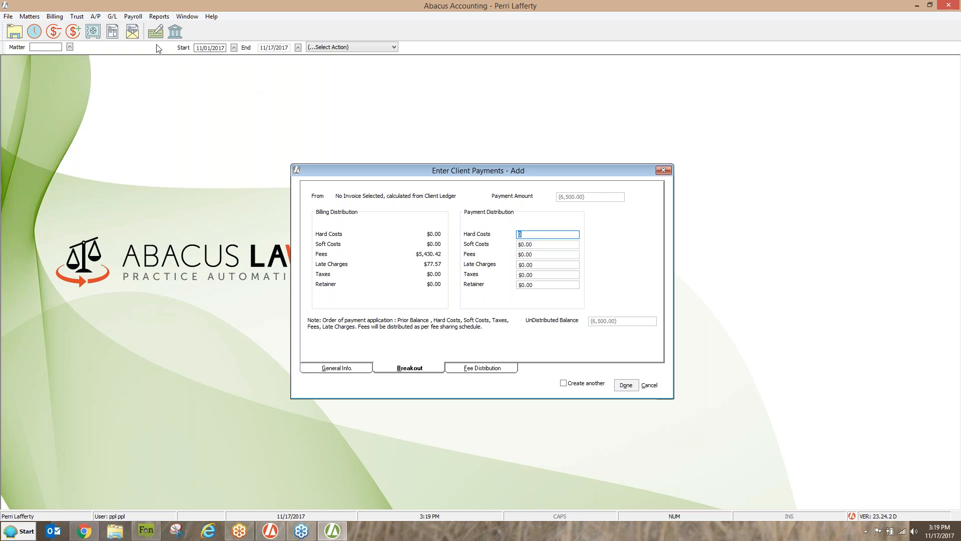
- Open the saved 11-17-2017 client payments posting report that covers the $6,500.00 payment on matter 9029
click(160, 19)
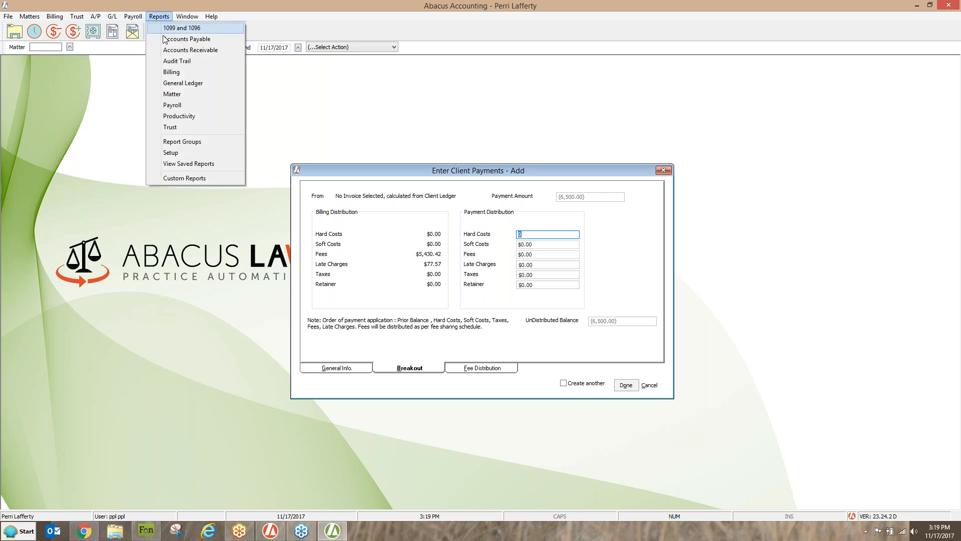
click(176, 165)
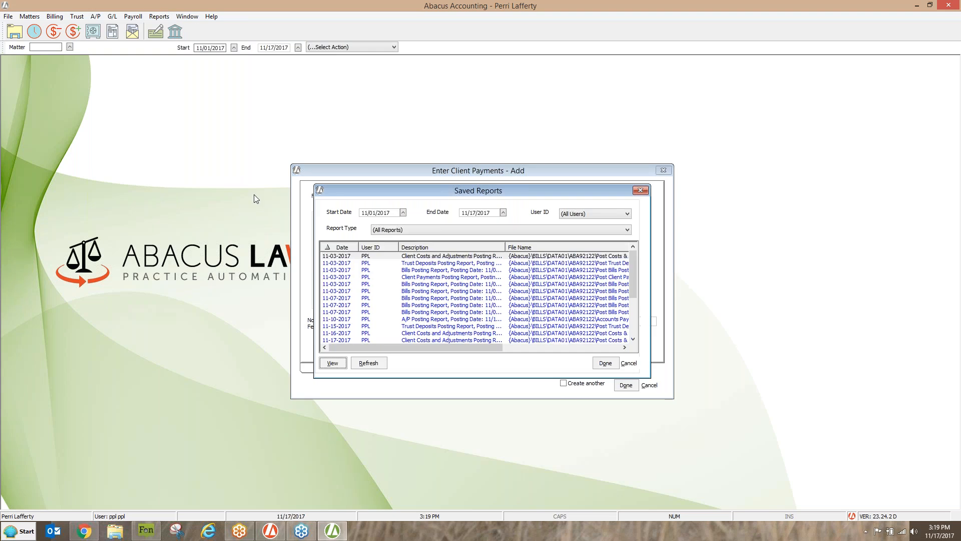
click(633, 339)
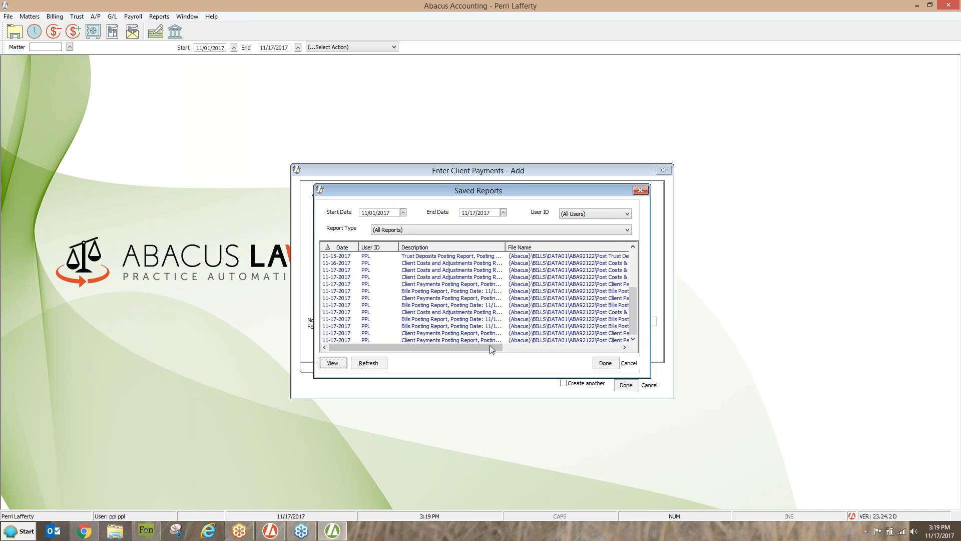
click(466, 340)
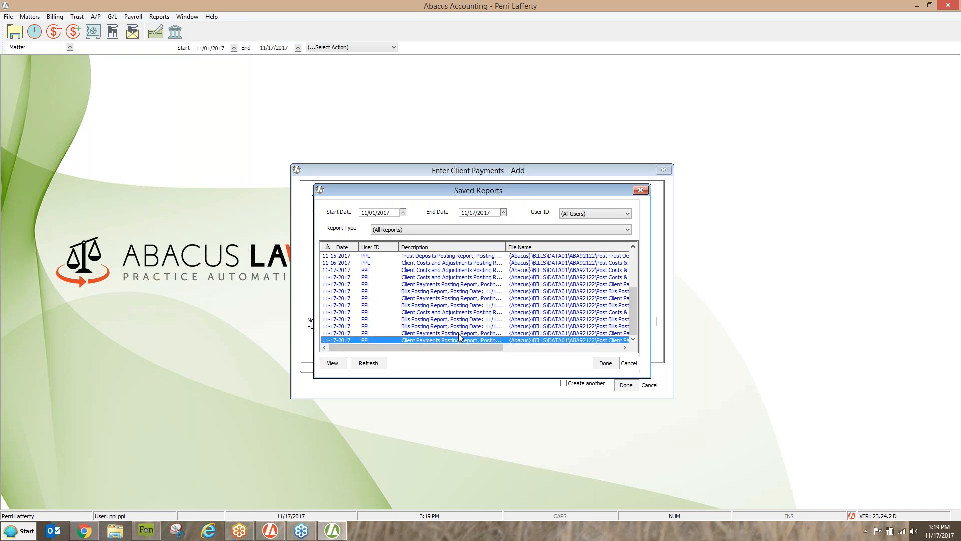
click(459, 332)
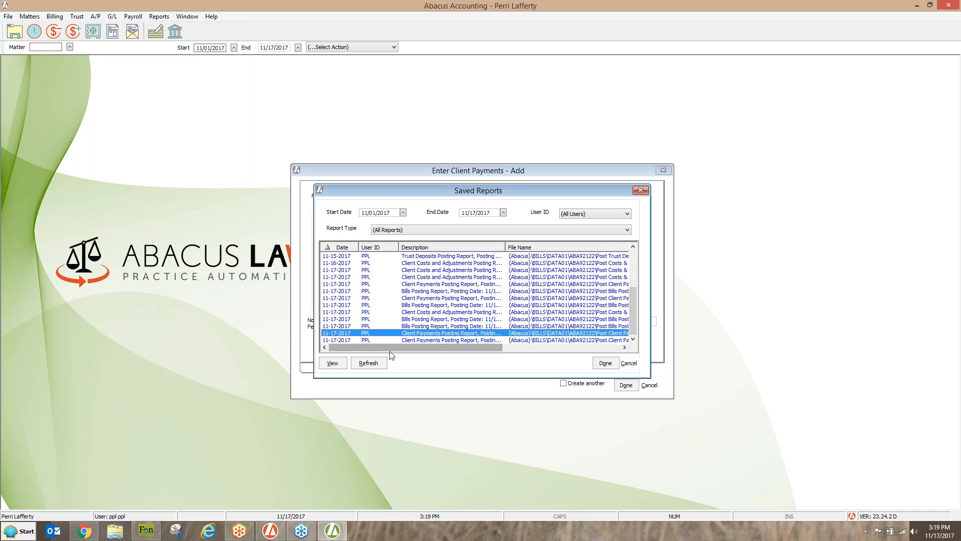
click(333, 363)
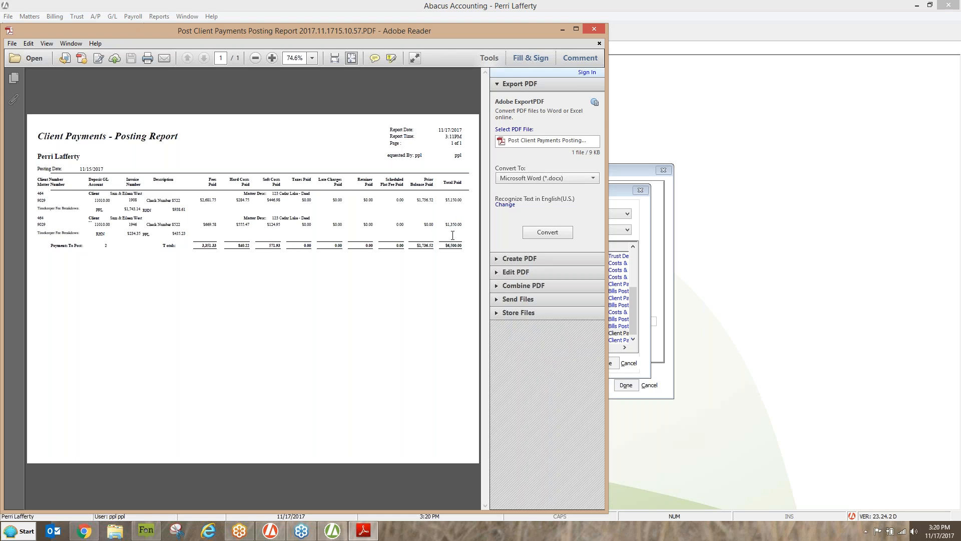
- Enlarge the posting report to 200%, examine its fee, hard cost and soft cost totals, and return to the payment breakout
click(313, 58)
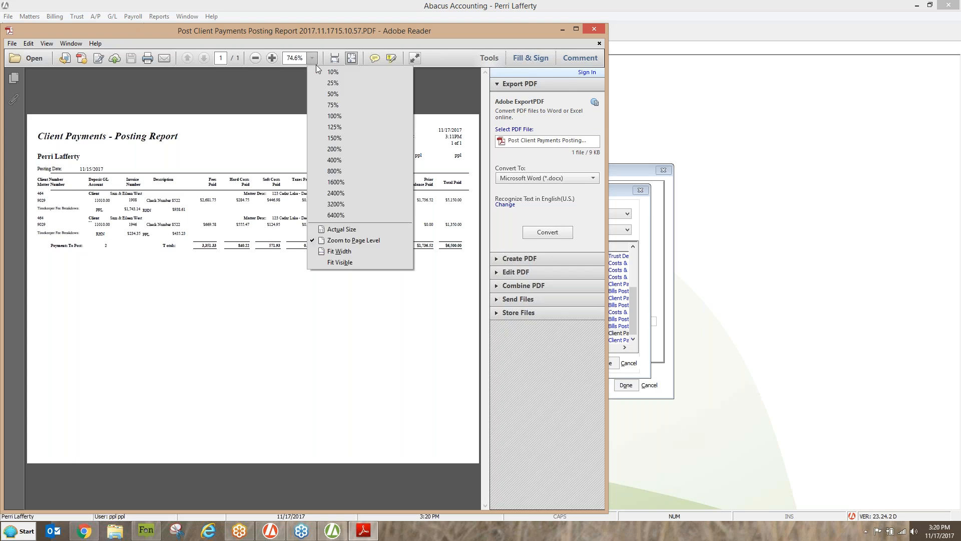
click(334, 149)
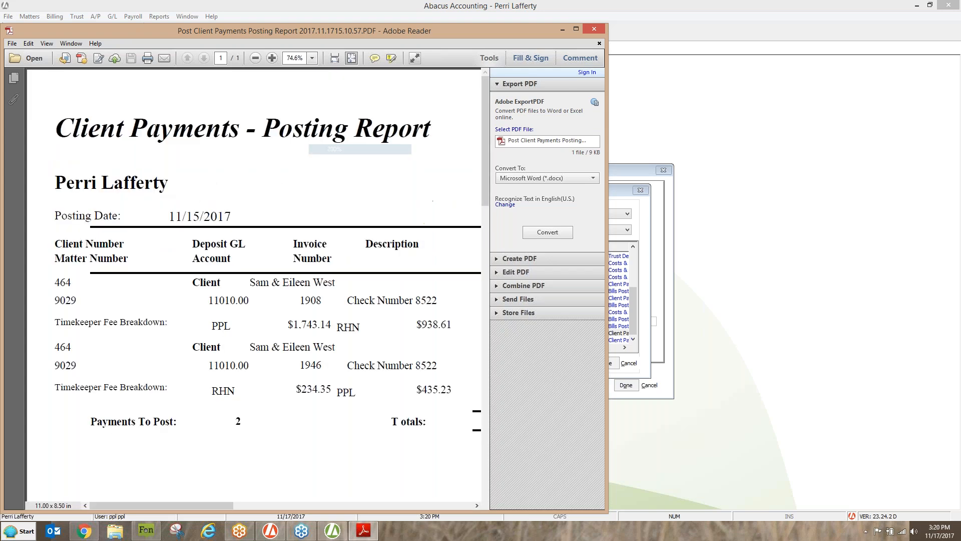
drag(612, 193, 960, 192)
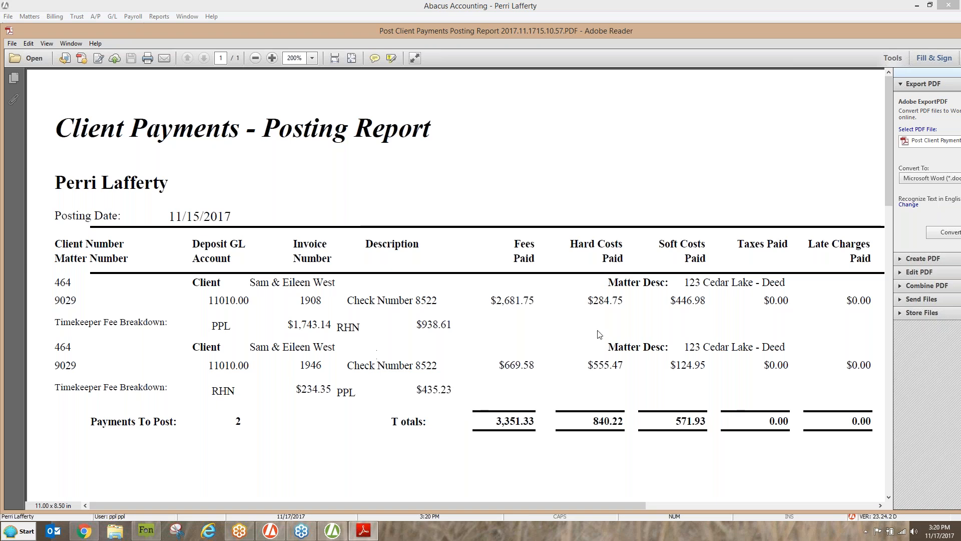
drag(716, 31, 422, 199)
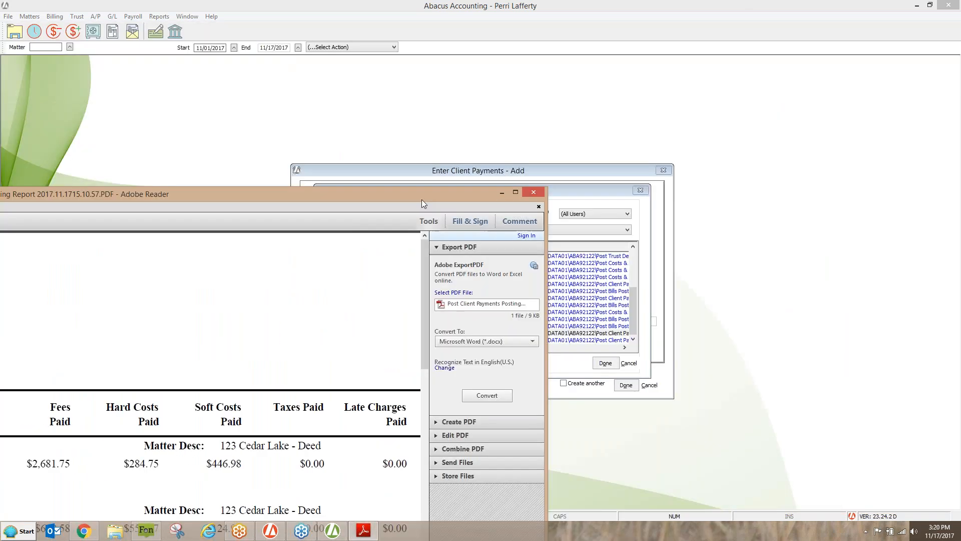
click(535, 189)
click(640, 190)
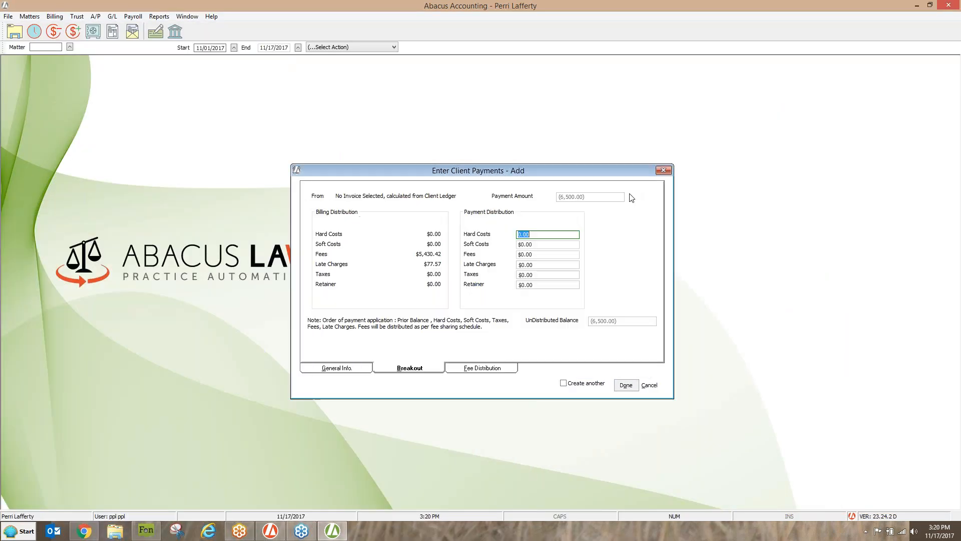
- Distribute the payment as 840.22 to hard costs, 571.93 to soft costs and 3,351.33 to fees
click(536, 234)
key(BackSpace)
key(BackSpace)
key(BackSpace)
text(840.22)
key(Tab)
text(571.93)
key(Tab)
text(3,351.33)
key(Tab)
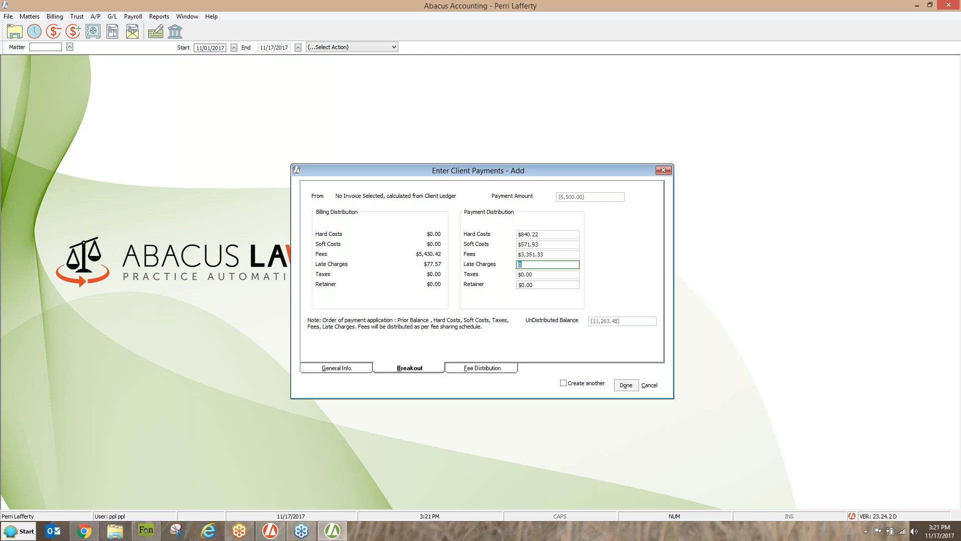
- Change the payment distribution to -840.22 for hard costs, -571.93 for soft costs and -3,351.33 for fees
click(541, 235)
key(BackSpace)
text(-840)
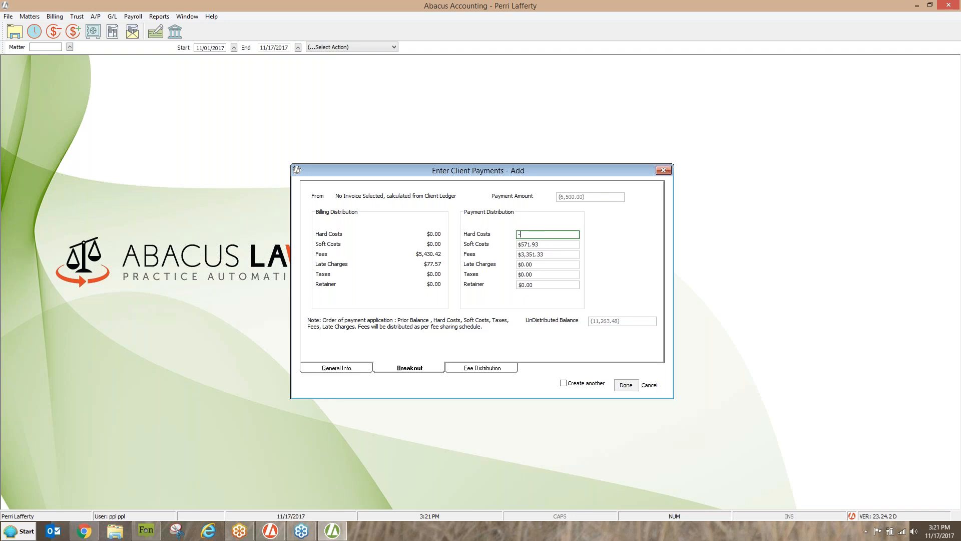
text(.22)
key(Tab)
text(-)
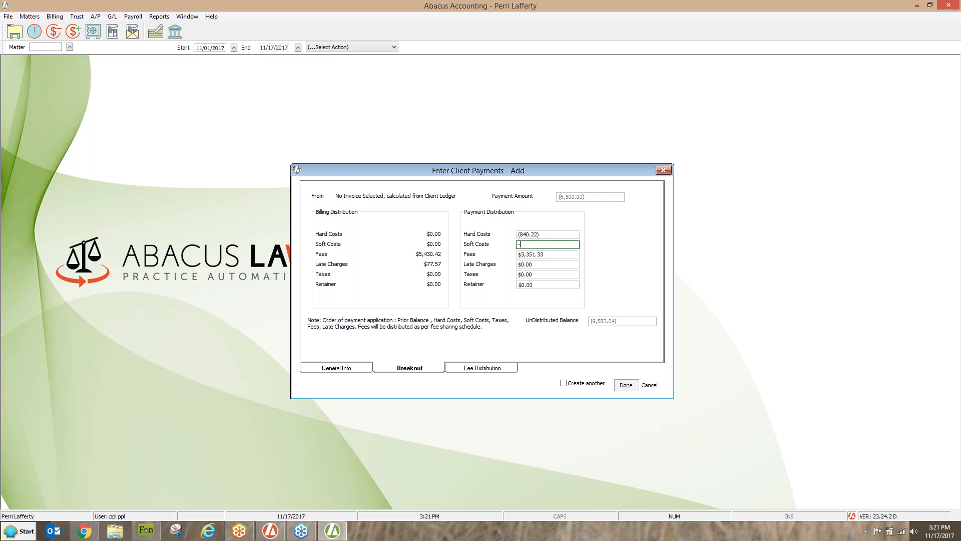
text(571.93)
key(Tab)
text(-3351)
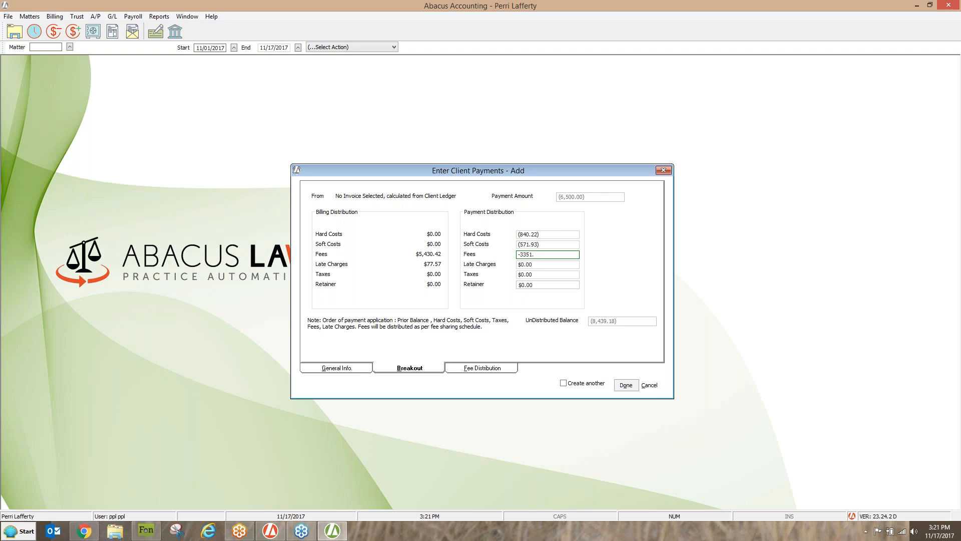
text(.33)
key(Tab)
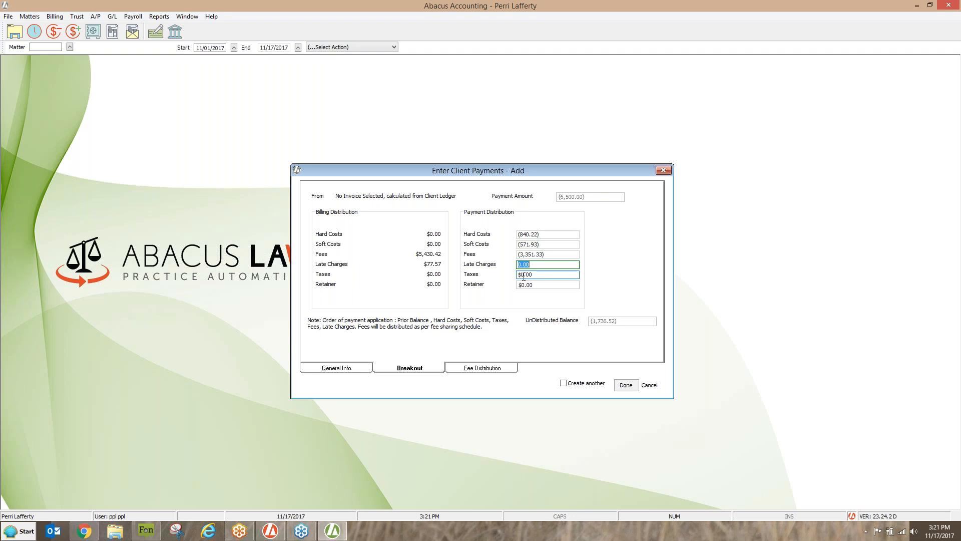
click(556, 254)
key(BackSpace)
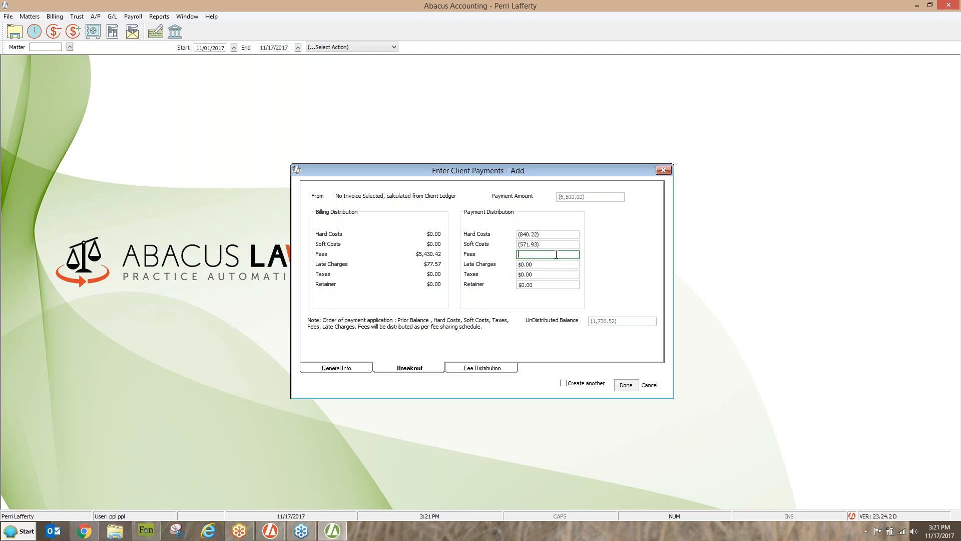
text(-3351.33)
key(Tab)
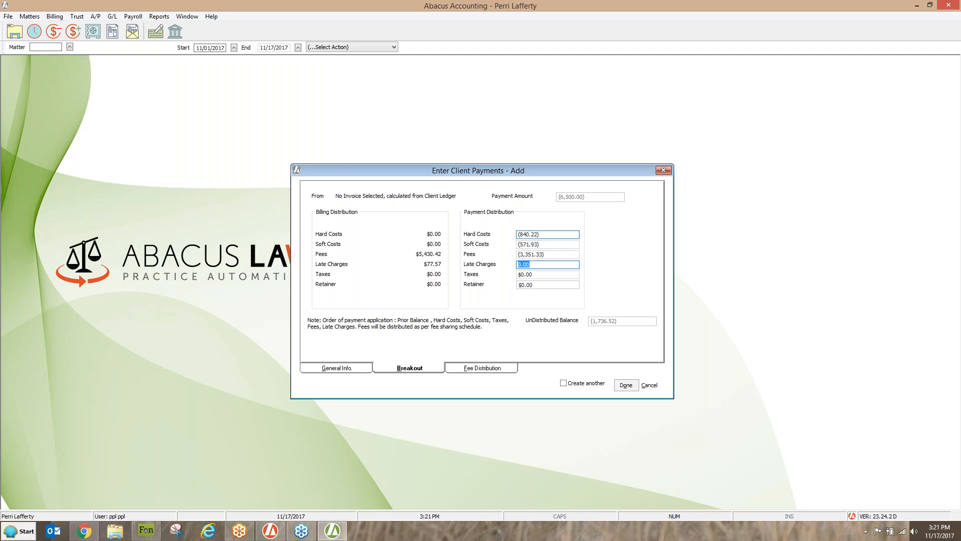
- Replace the payment's general description with "Bounced check from 11/1"
click(366, 369)
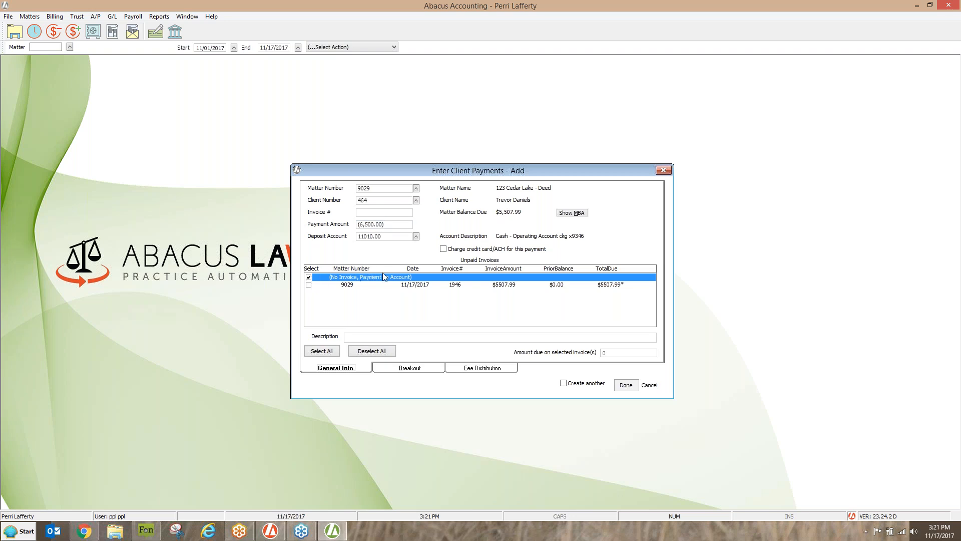
click(406, 337)
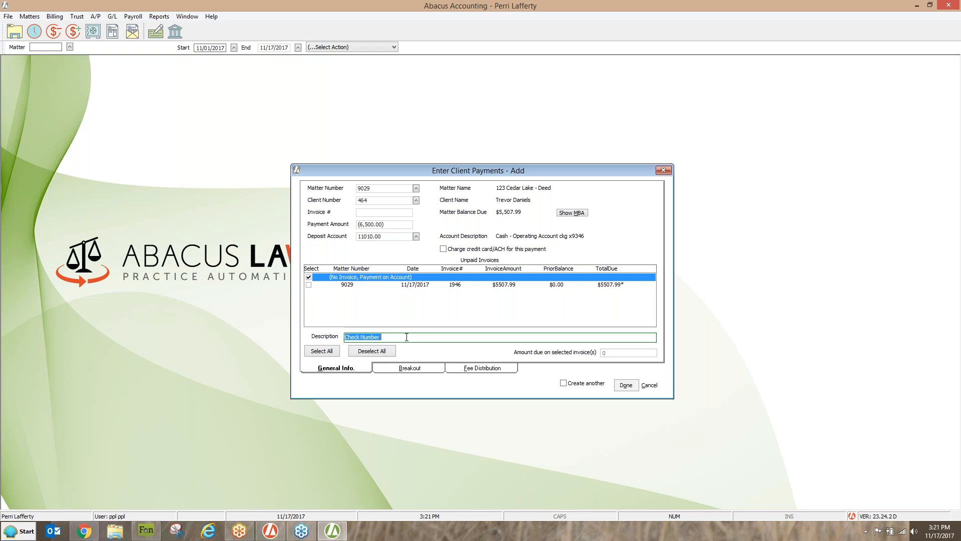
click(407, 337)
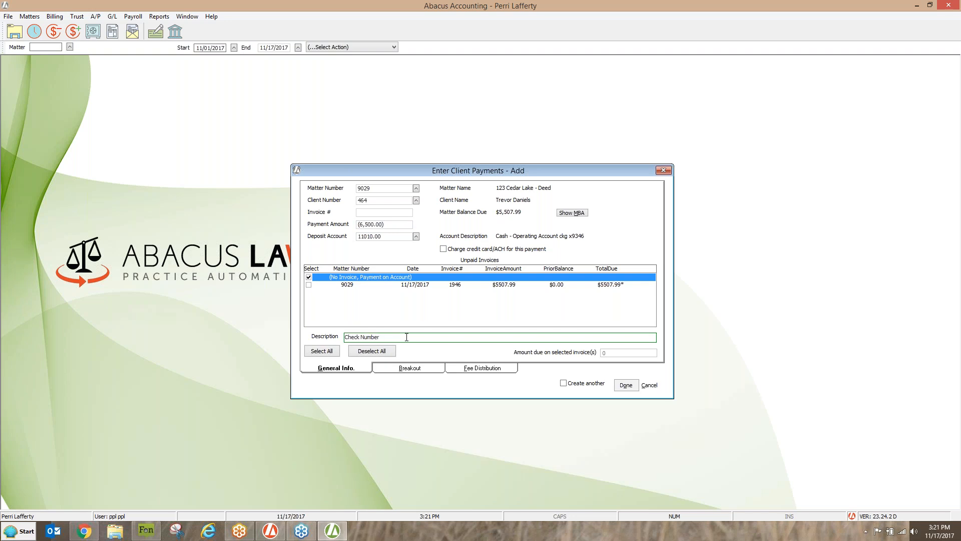
key(BackSpace)
key(BackSpace)
key(BackSpace)
key(BackSpace)
key(BackSpace)
key(BackSpace)
key(BackSpace)
key(BackSpace)
key(BackSpace)
key(BackSpace)
key(BackSpace)
text(Bounced check from 11/1)
- Check the reversal's timekeeper fee distribution, and exit client payment entry without saving the reversal
click(413, 373)
click(488, 366)
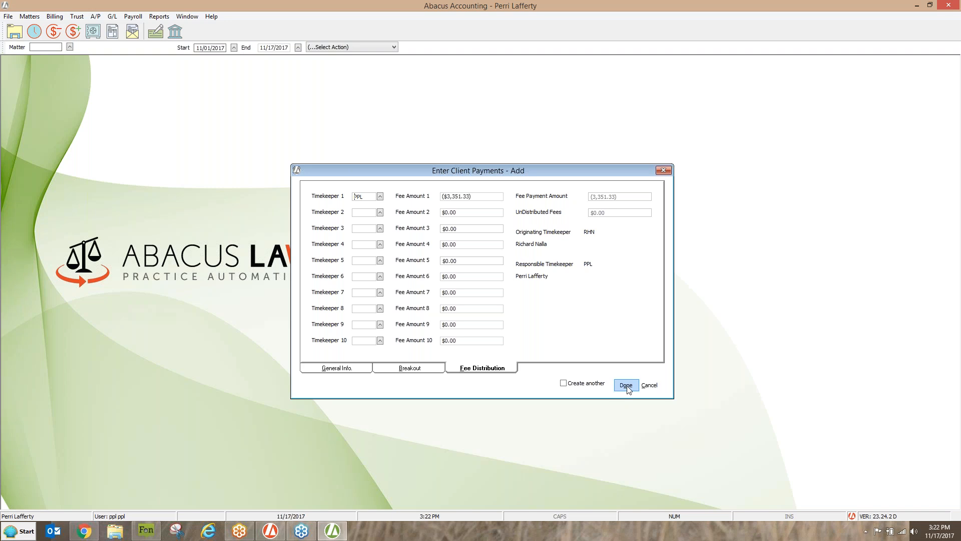
click(648, 386)
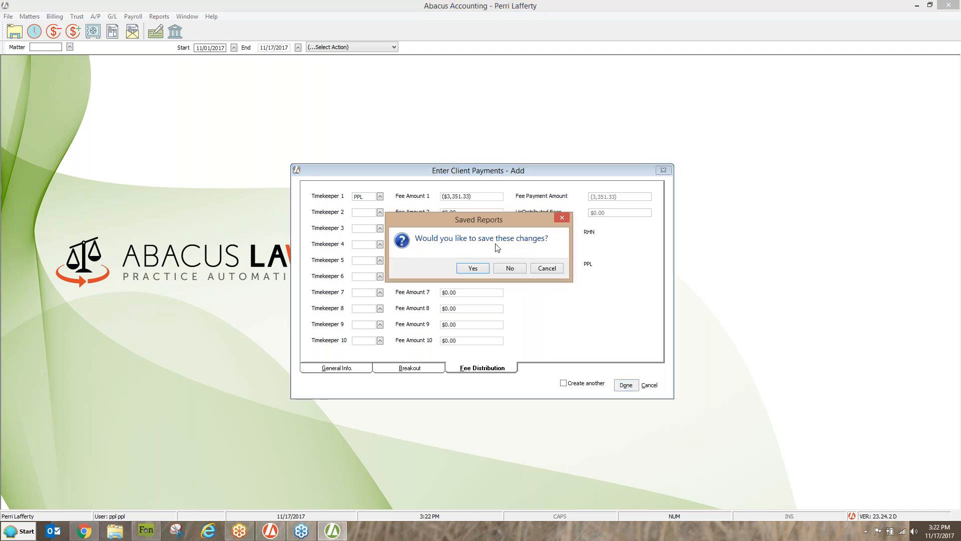
click(511, 268)
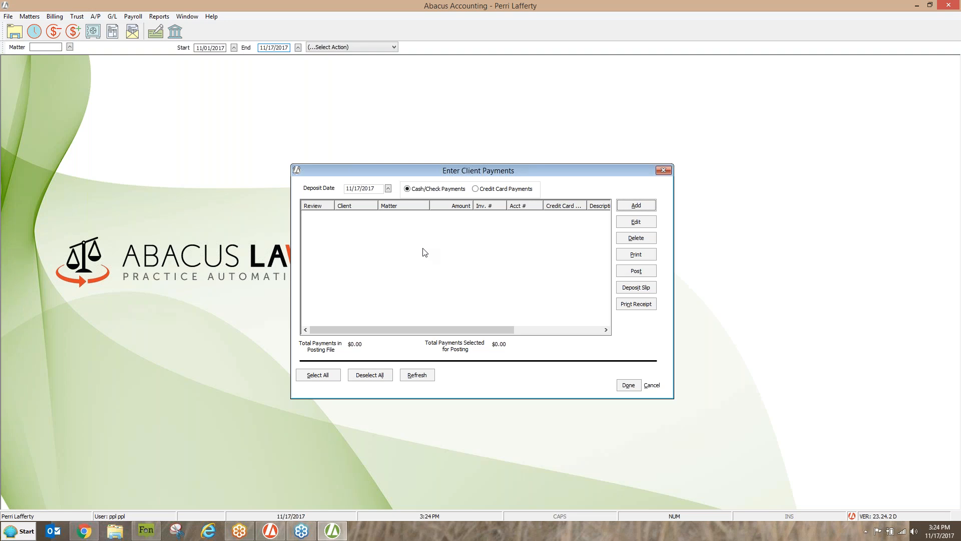
click(664, 171)
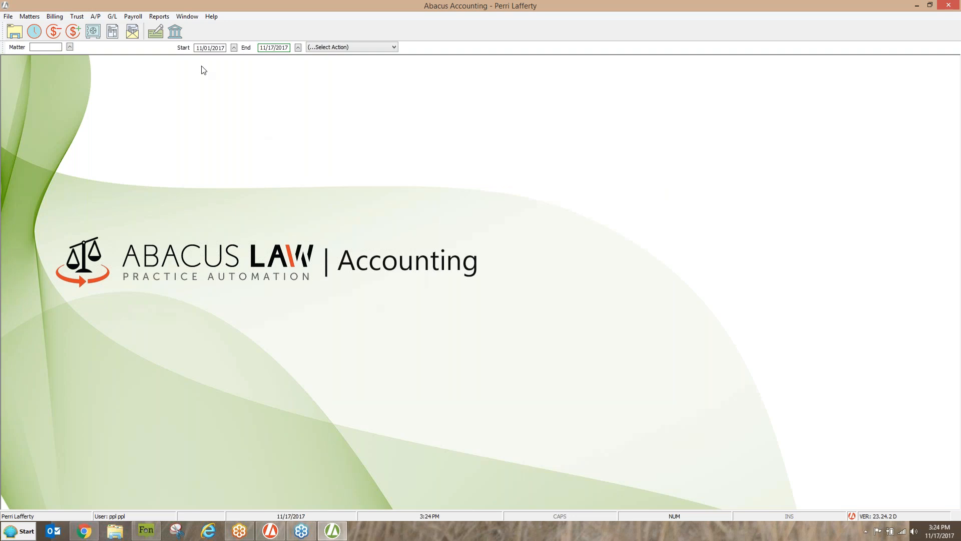
- Open the matter billing activity for matter 9029
click(30, 19)
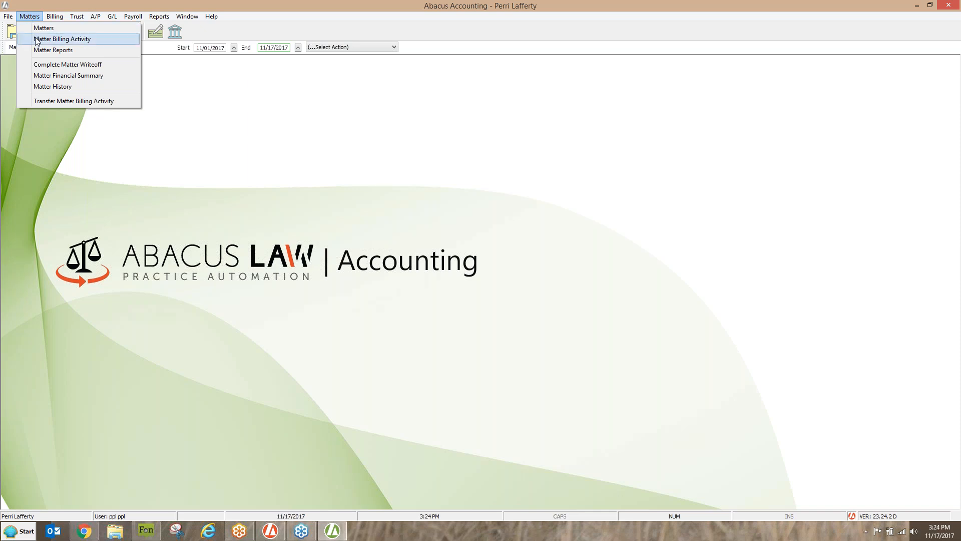
click(64, 42)
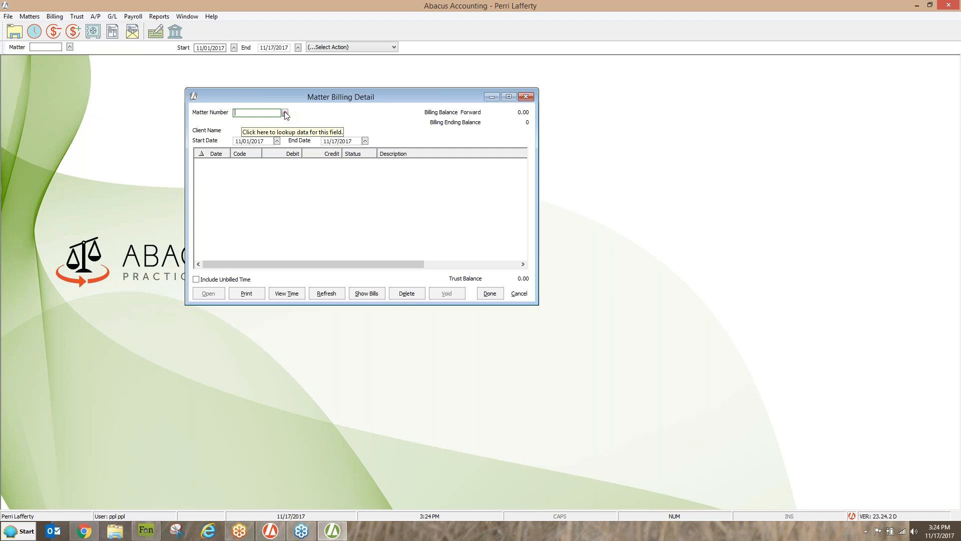
click(285, 113)
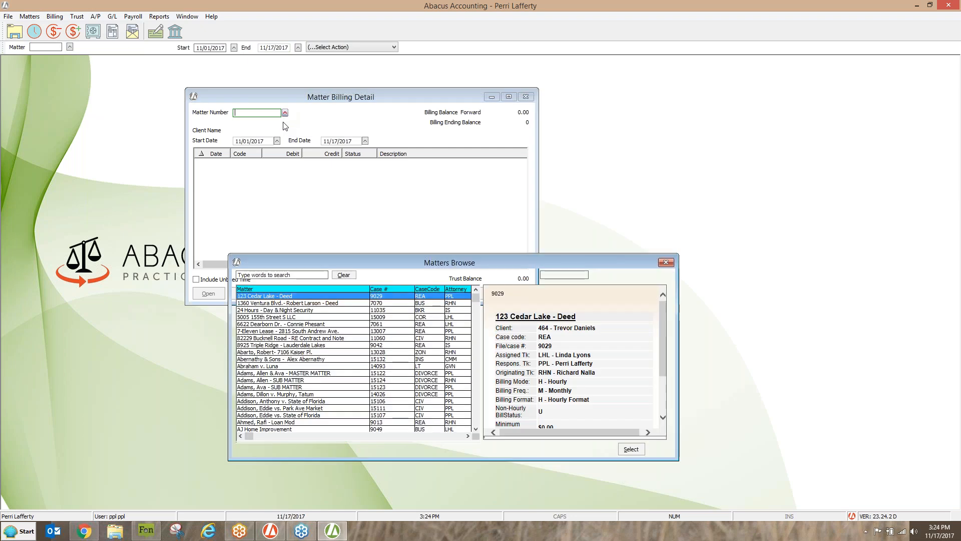
double_click(282, 297)
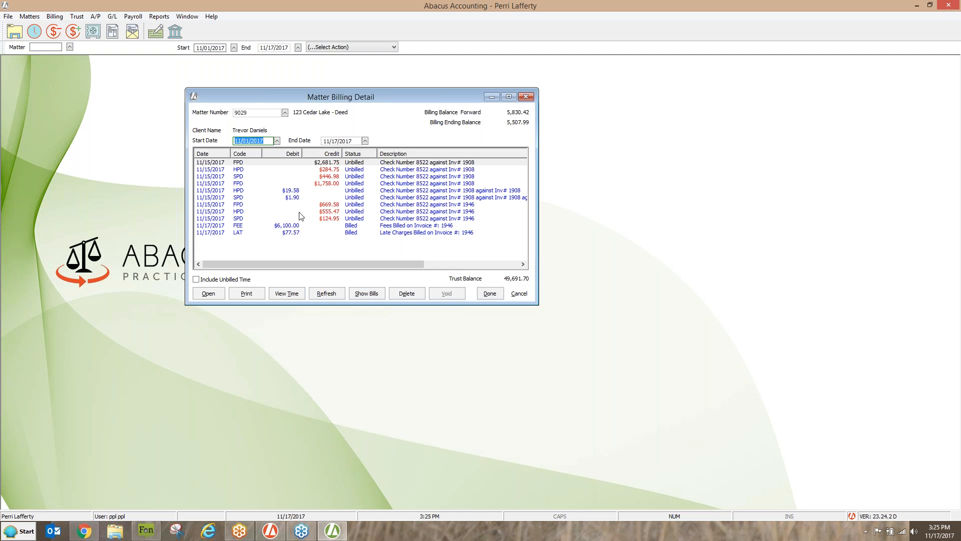
- Delete the $669.58 fee payment against invoice 1946 on matter 9029, along with every payment in its posting, and print the payments report
click(240, 204)
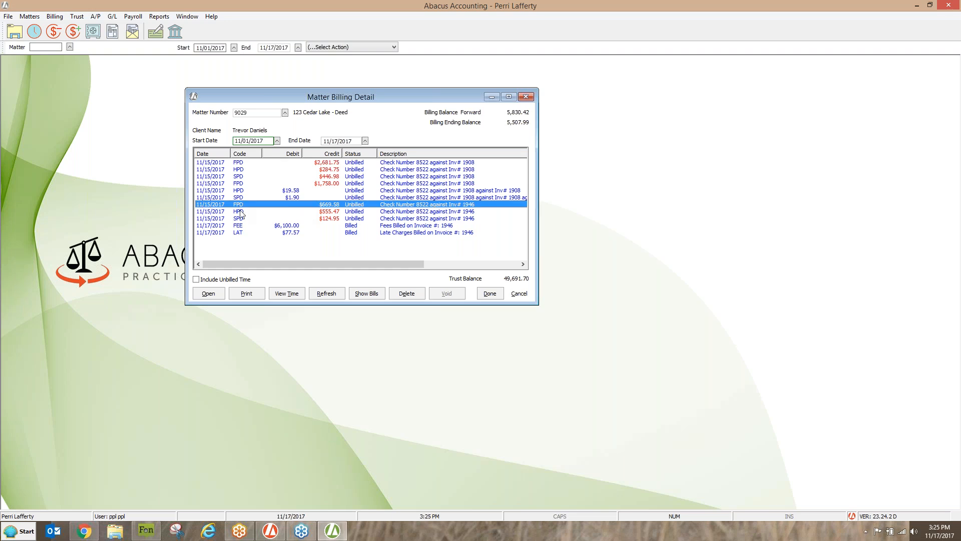
click(241, 214)
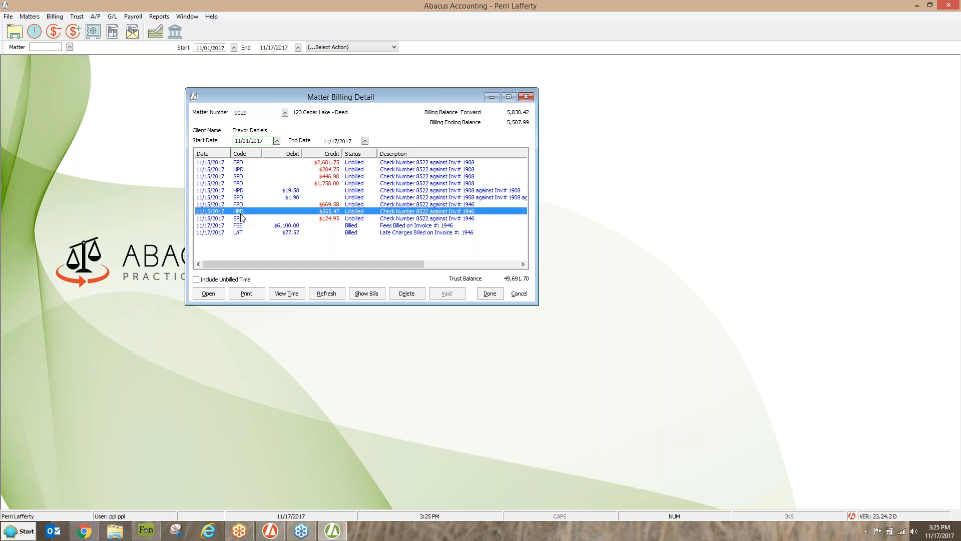
click(241, 218)
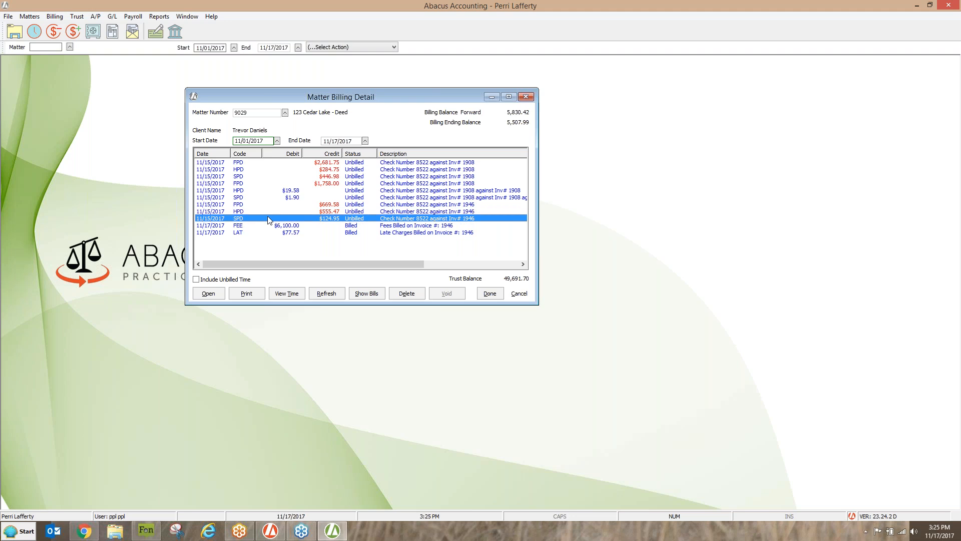
click(327, 205)
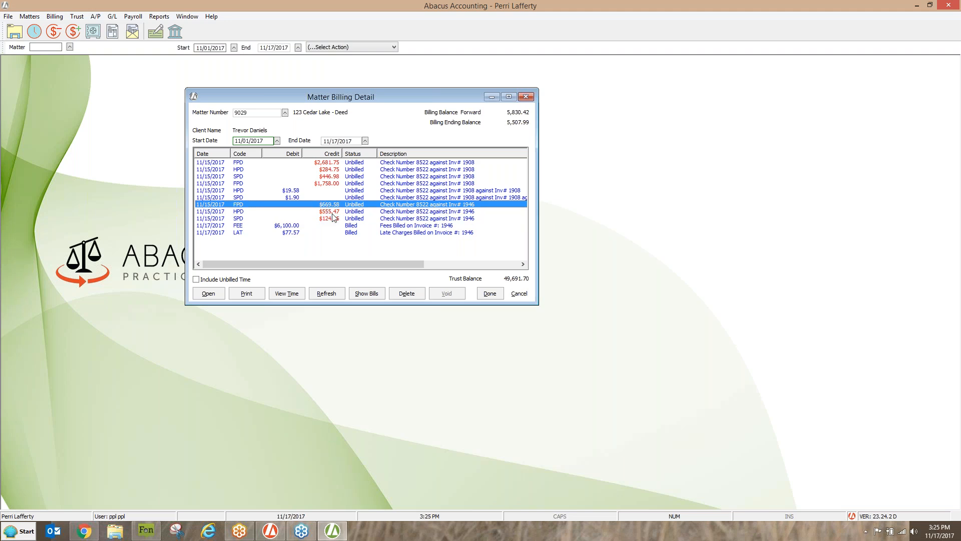
click(401, 293)
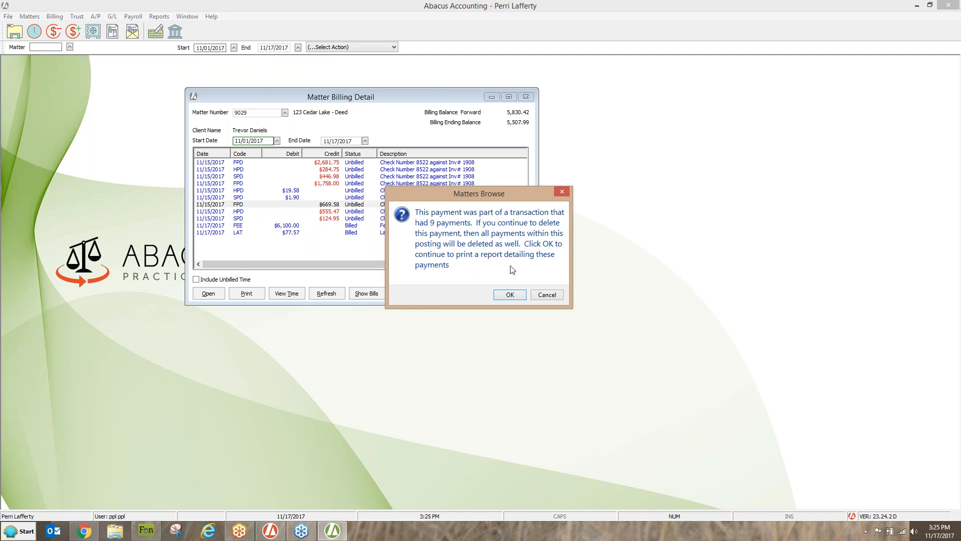
click(509, 296)
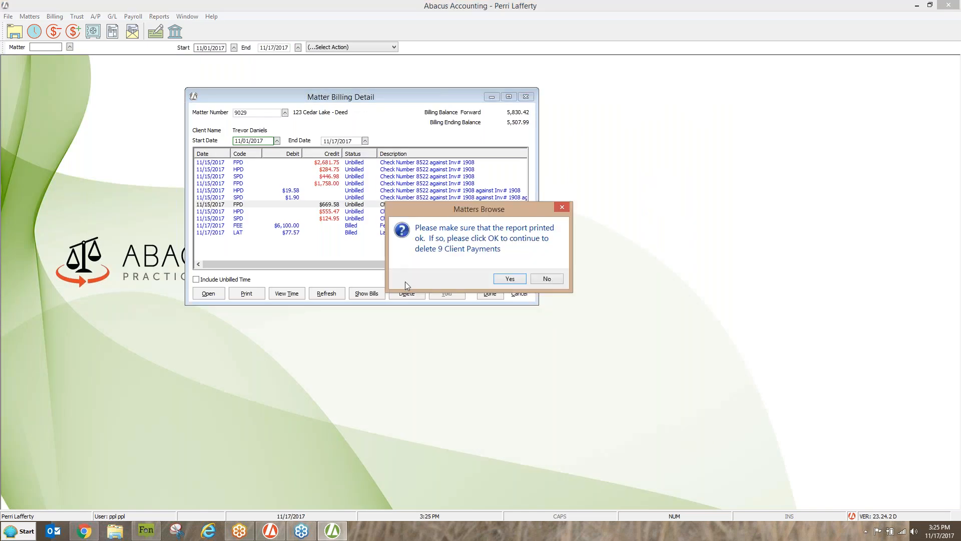
click(510, 279)
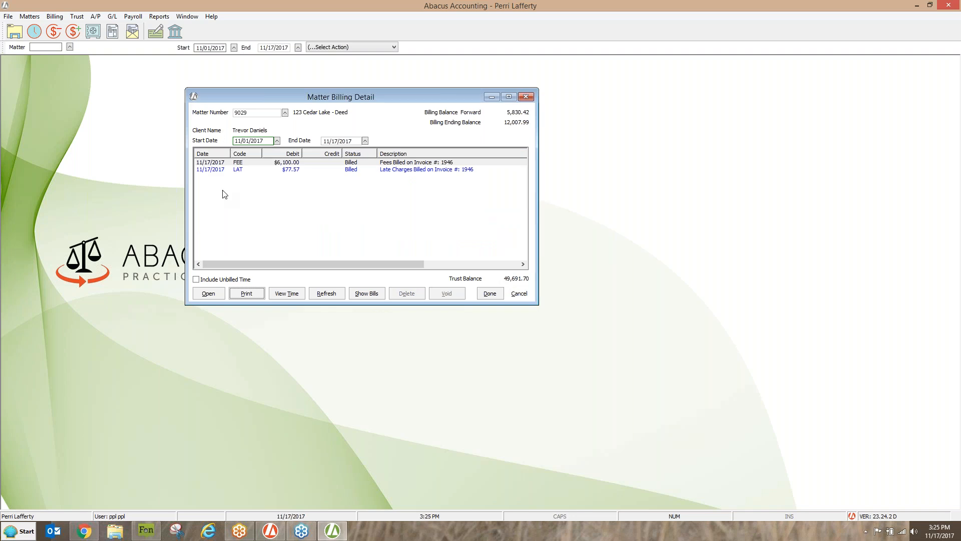
- Switch the billing detail from matter 9029 to matter 7070
click(258, 111)
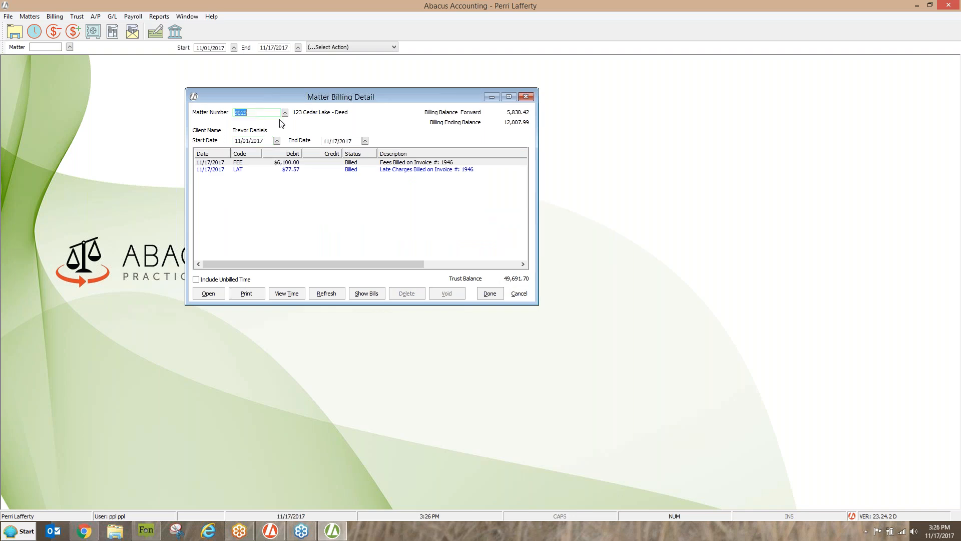
click(286, 113)
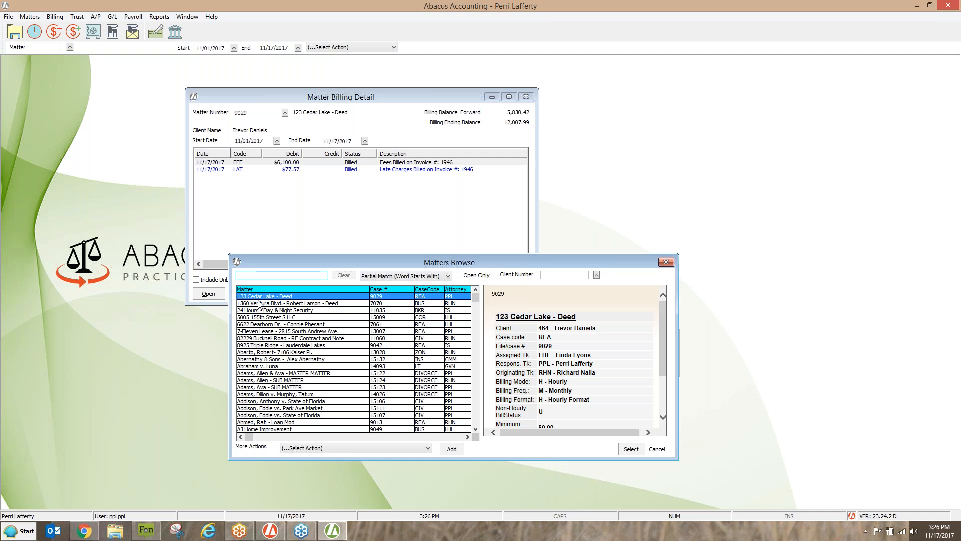
double_click(261, 304)
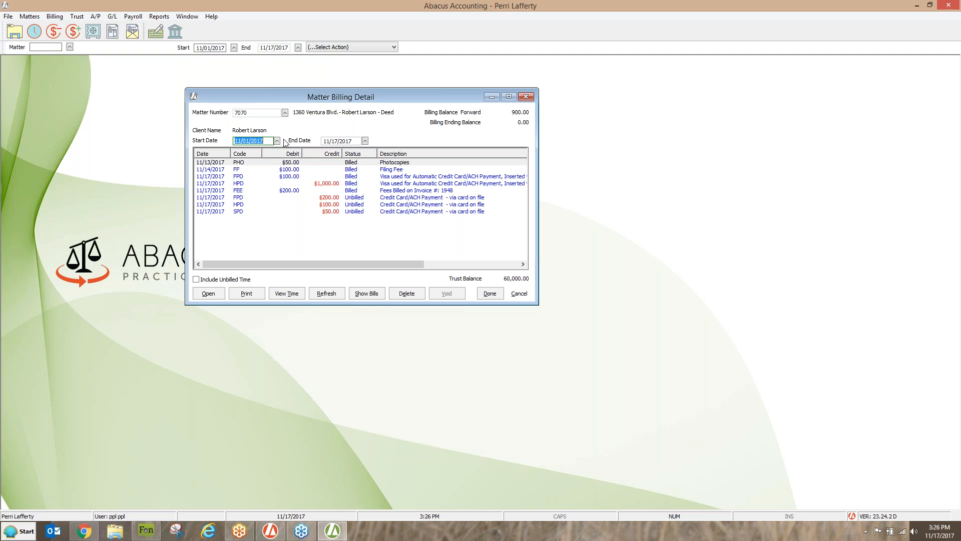
- Void the $100.00 card-on-file payment with its whole posting, printing the payments report, and close the matter billing detail
click(335, 206)
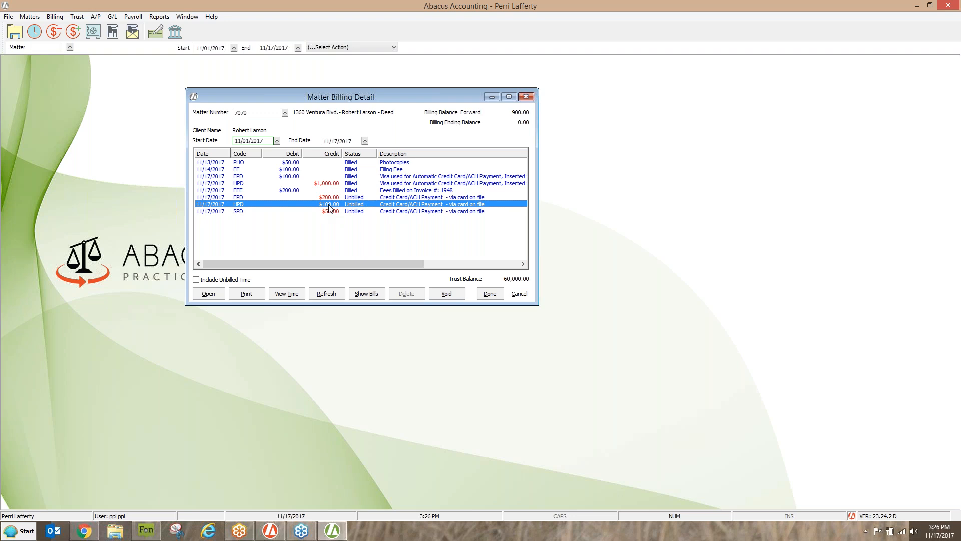
click(450, 293)
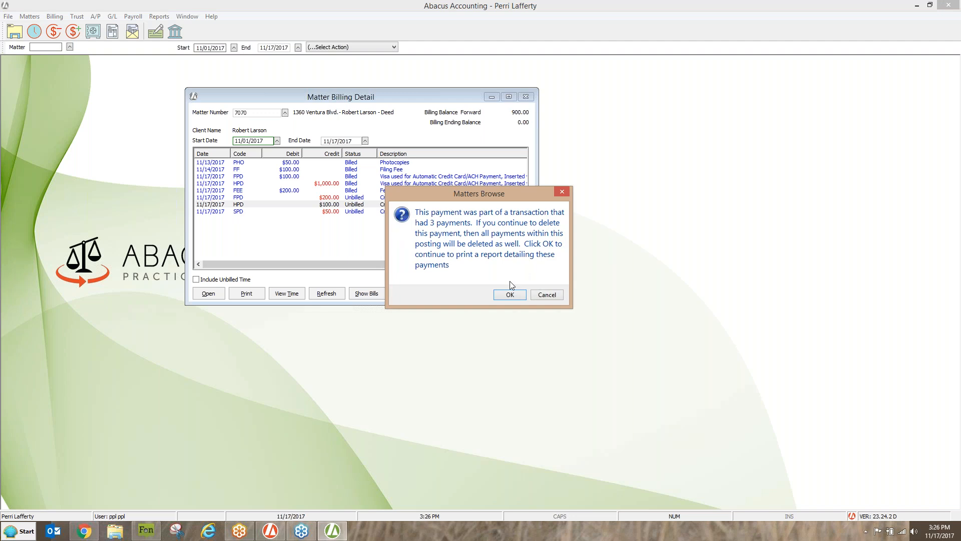
click(502, 294)
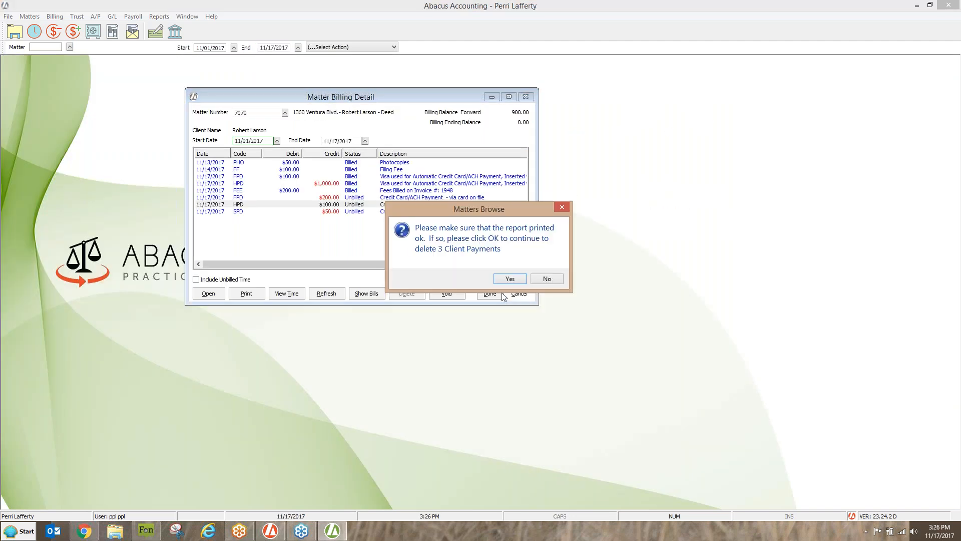
click(502, 281)
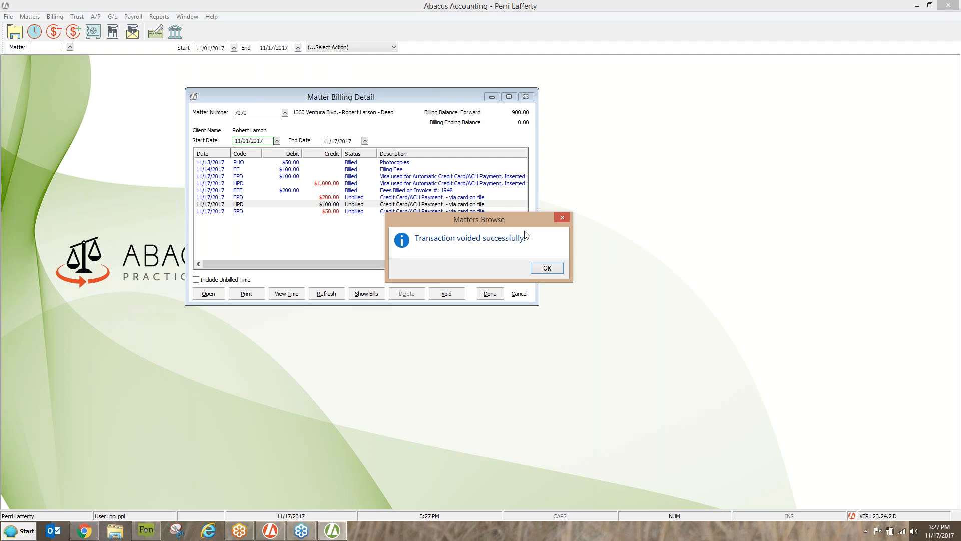
click(542, 269)
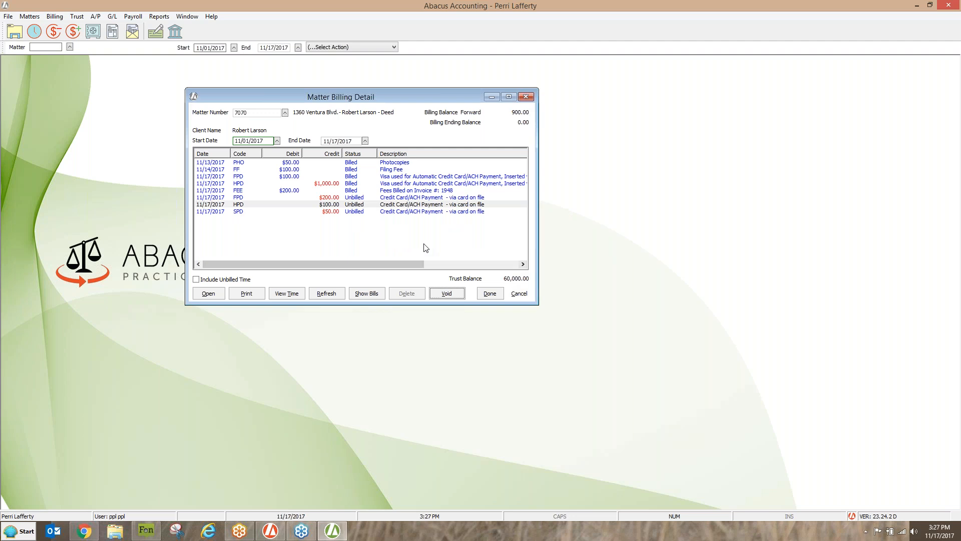
click(526, 97)
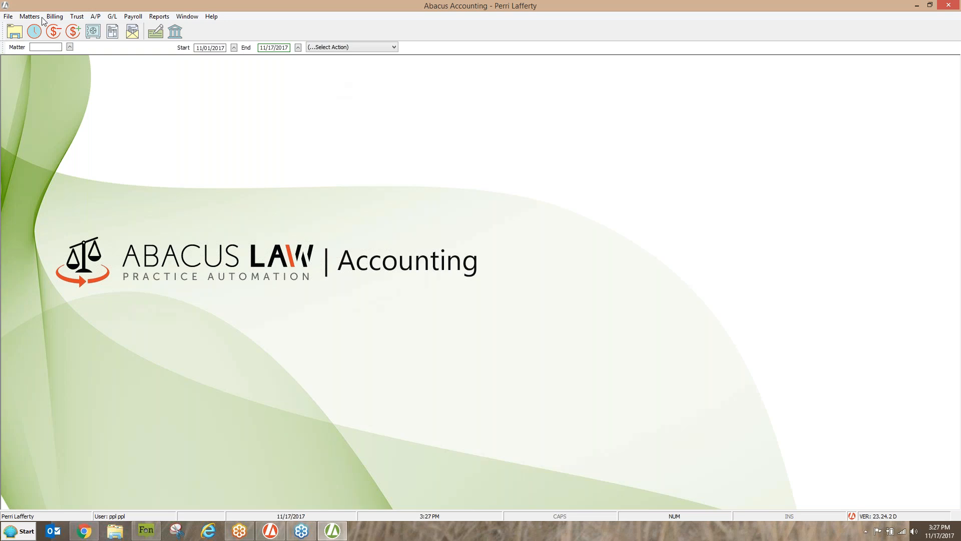
- Start a new client payment for matter 9029 with a payment amount of 1000.00
click(55, 17)
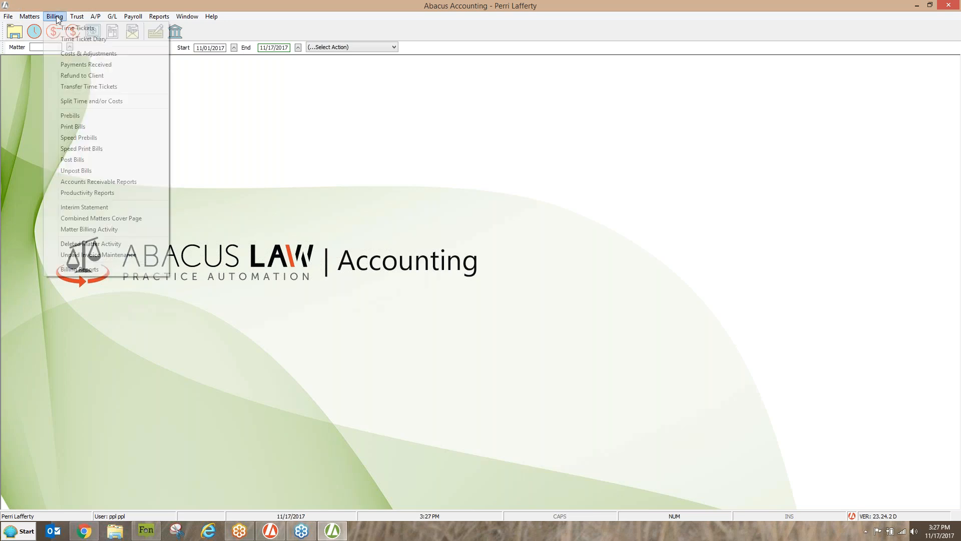
click(63, 66)
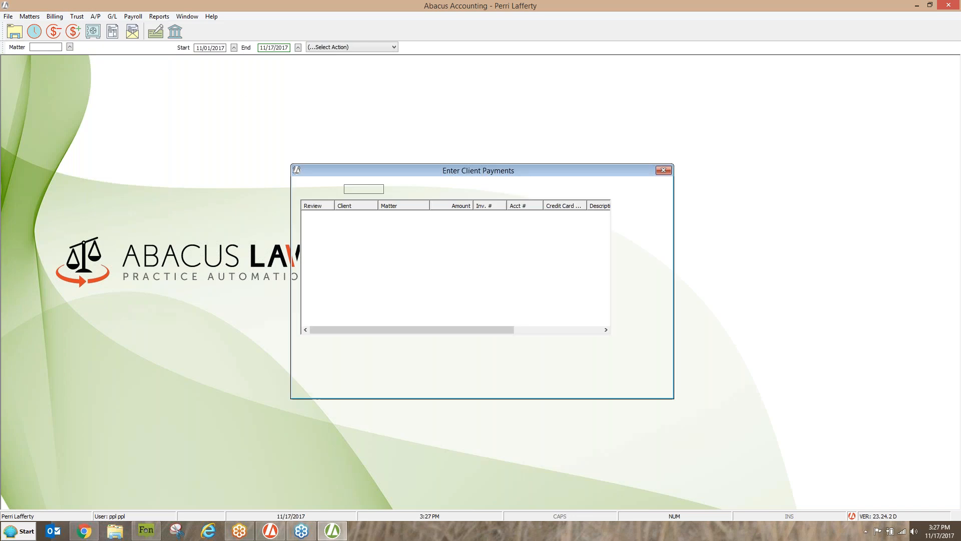
click(627, 209)
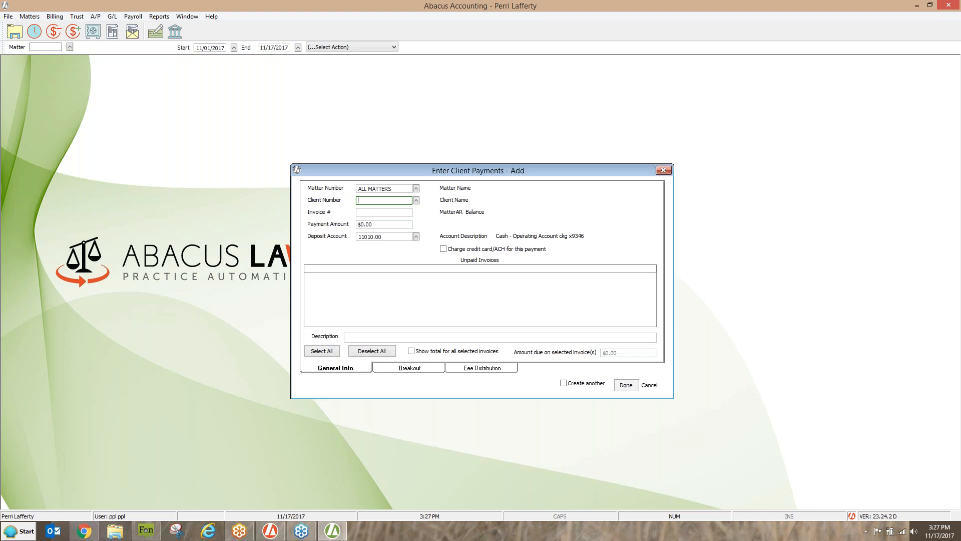
click(416, 189)
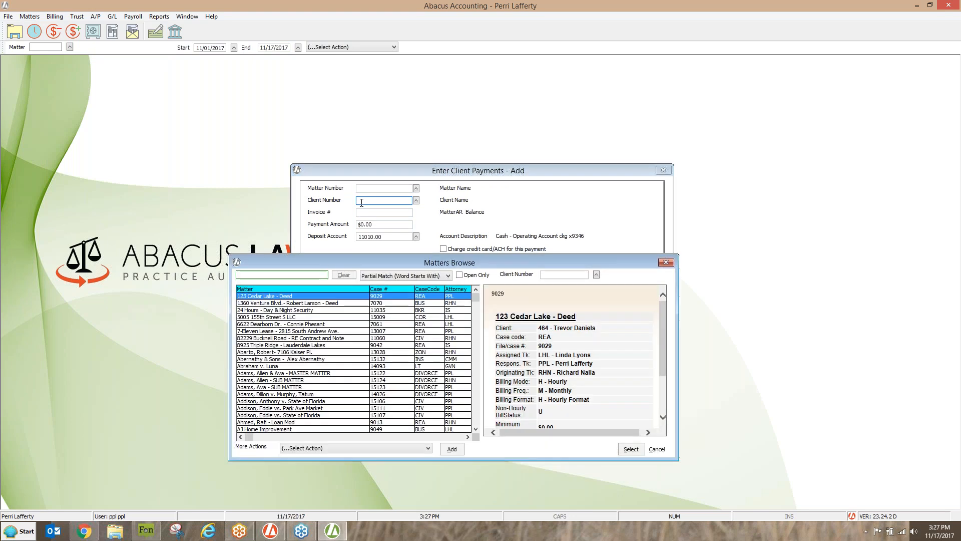
double_click(294, 296)
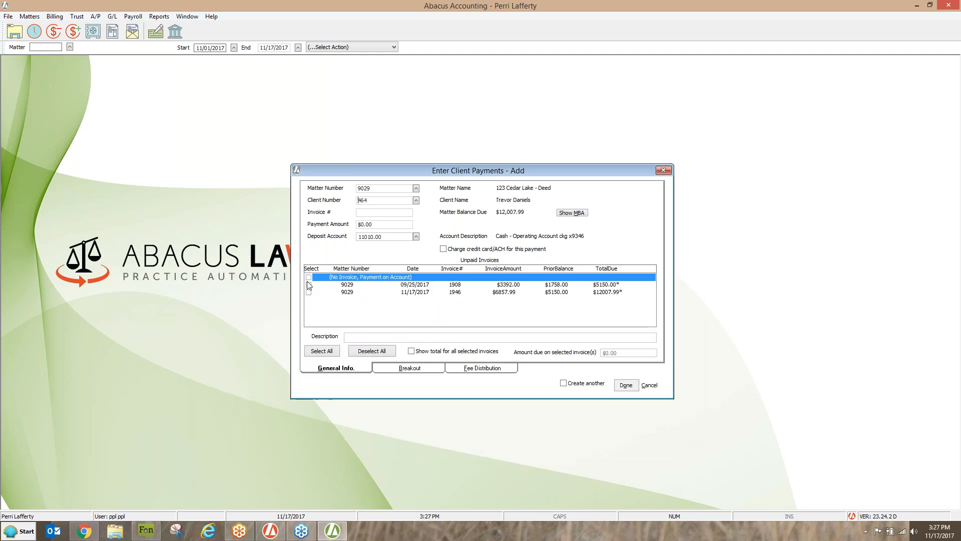
click(379, 212)
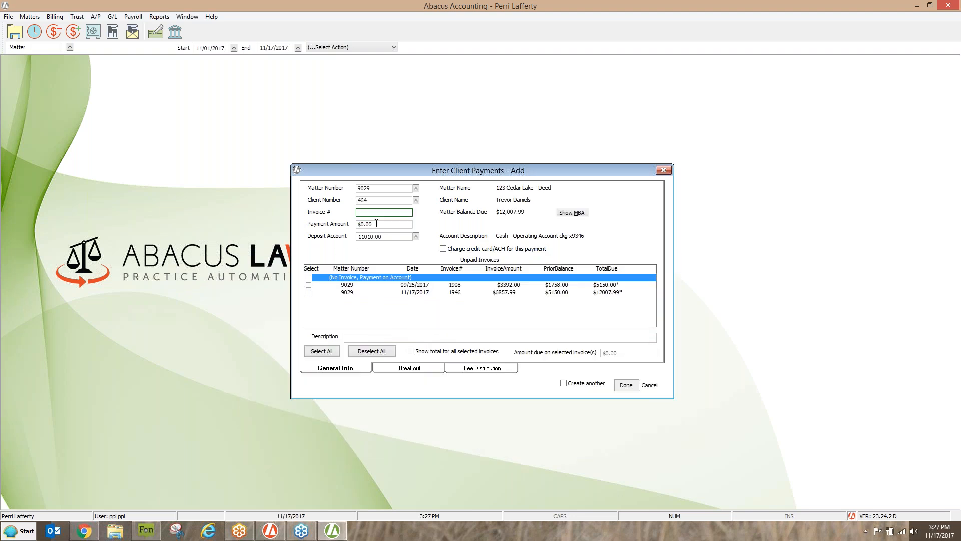
click(375, 226)
text(1000.00)
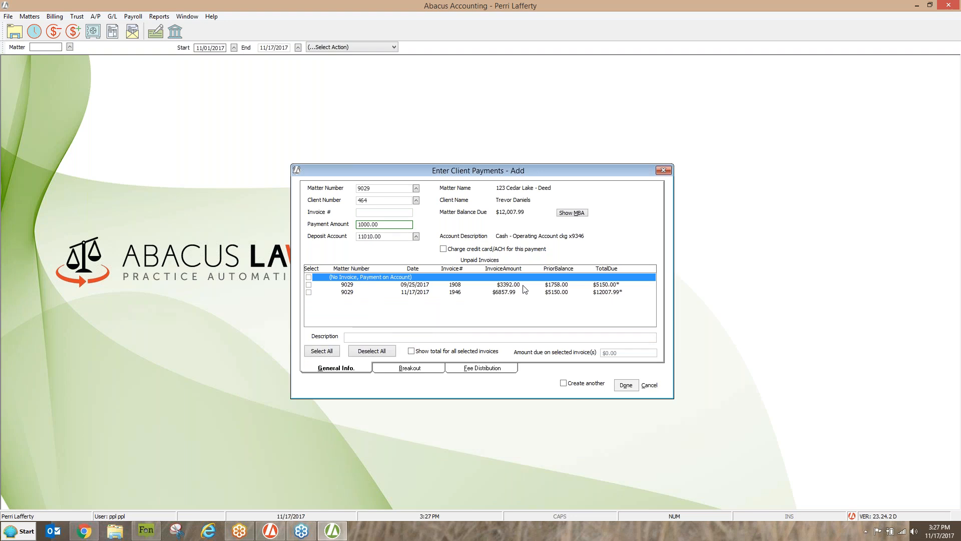
- Select unpaid invoices 1946 and 1908 for the payment, and exit payment entry without saving
click(603, 296)
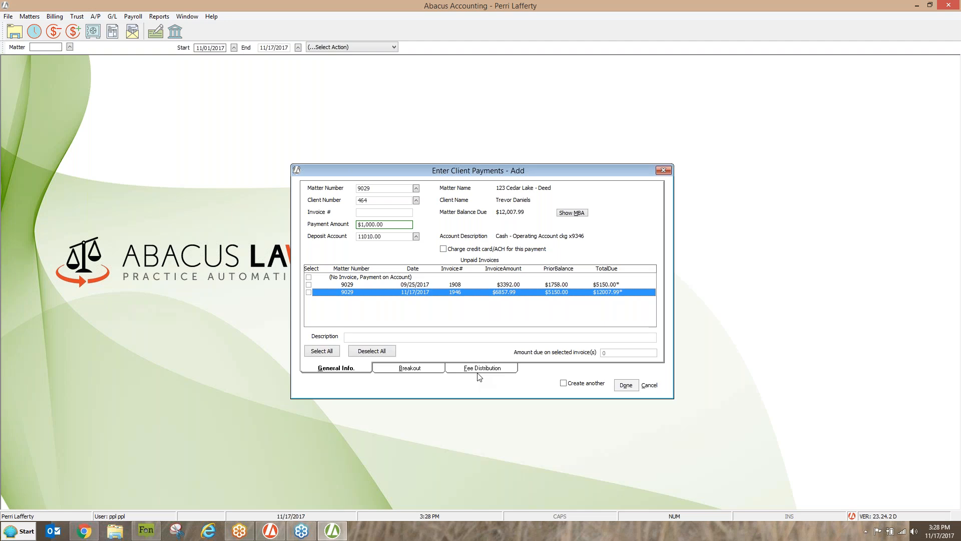
click(310, 293)
click(309, 285)
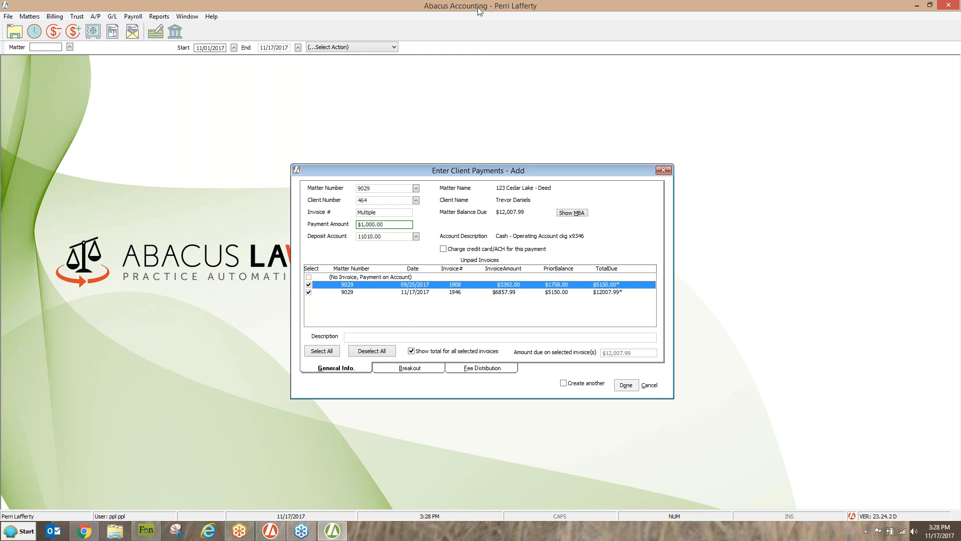
click(663, 170)
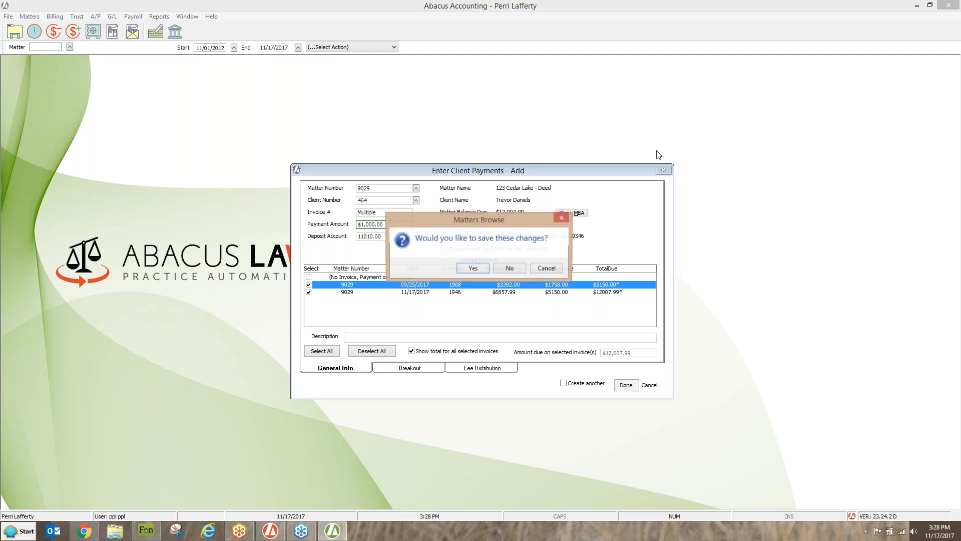
click(510, 268)
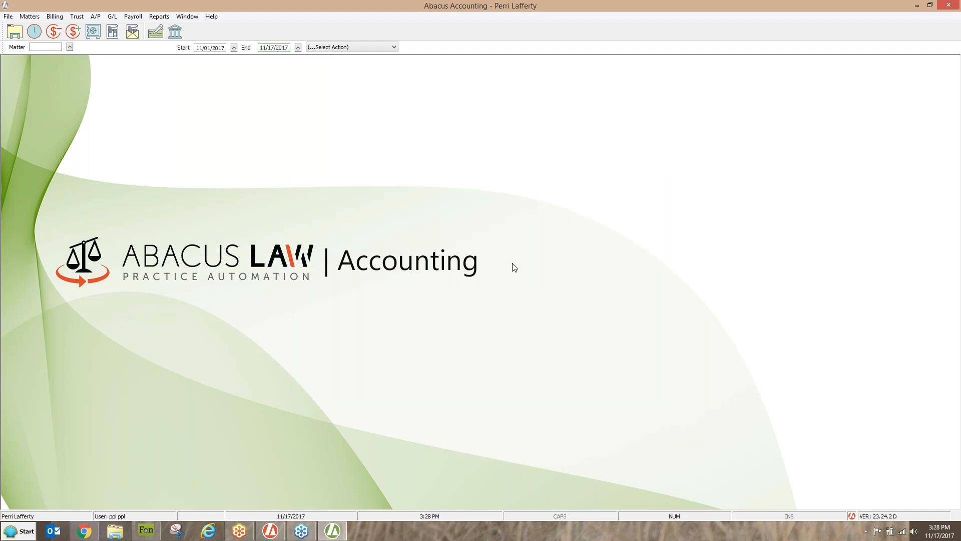